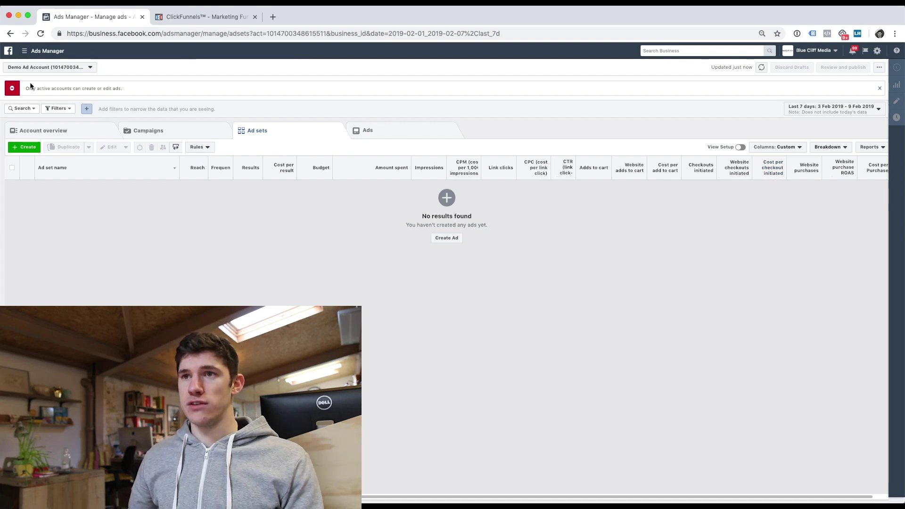
Go to the Events Manager Pixels page through All tools > Measure & report > Pixels
{"action": "left_click", "coordinate": [23, 53]}
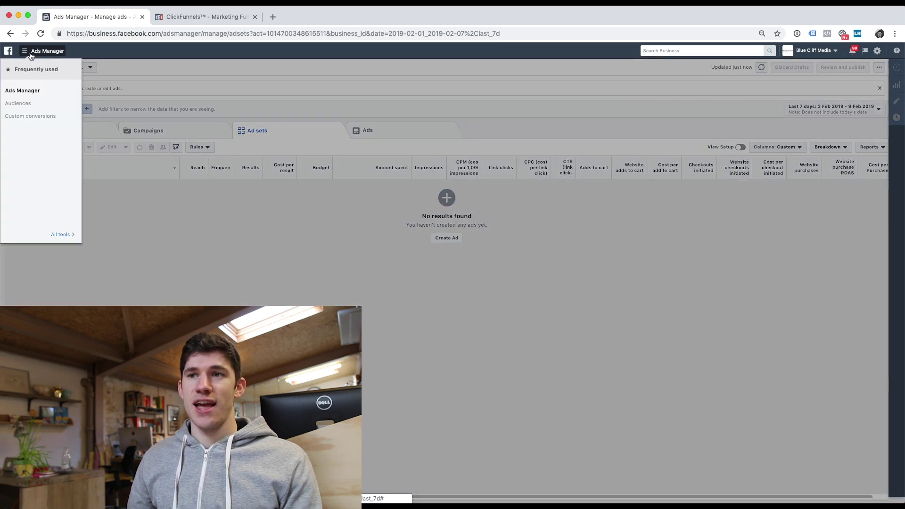
{"action": "left_click", "coordinate": [53, 235]}
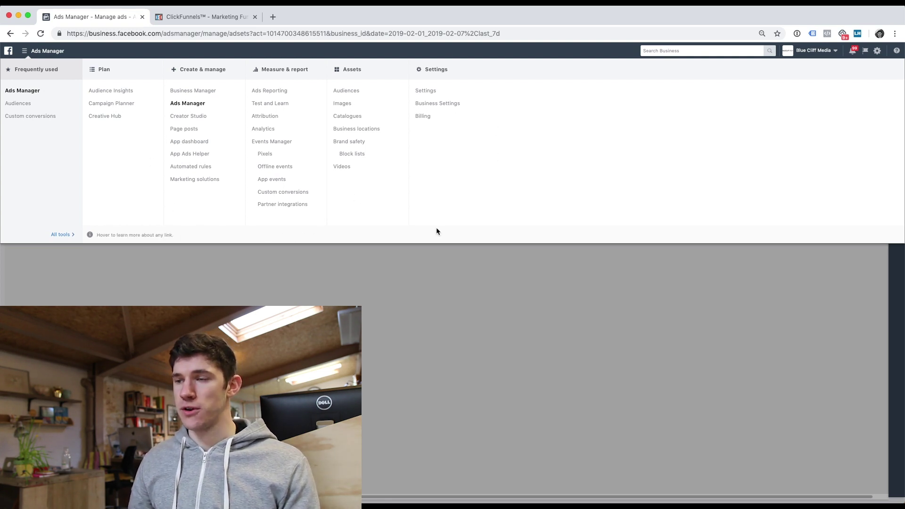
{"action": "left_click", "coordinate": [266, 156]}
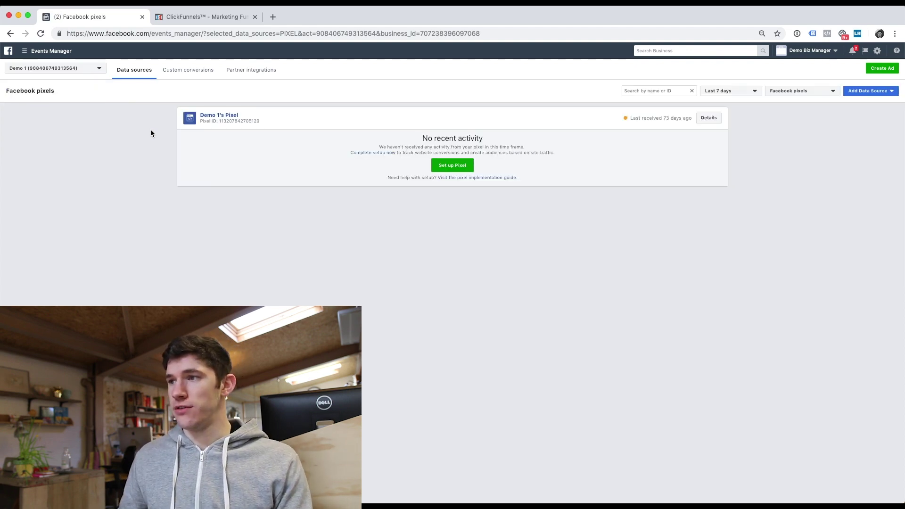
Start setting up Demo 1's Pixel and review the partner platform integrations
{"action": "left_click", "coordinate": [450, 169]}
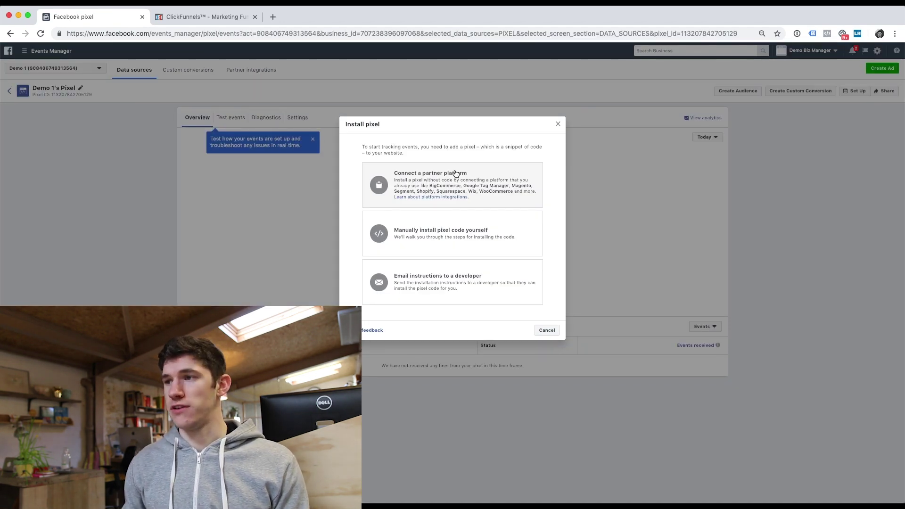
{"action": "left_click", "coordinate": [488, 204]}
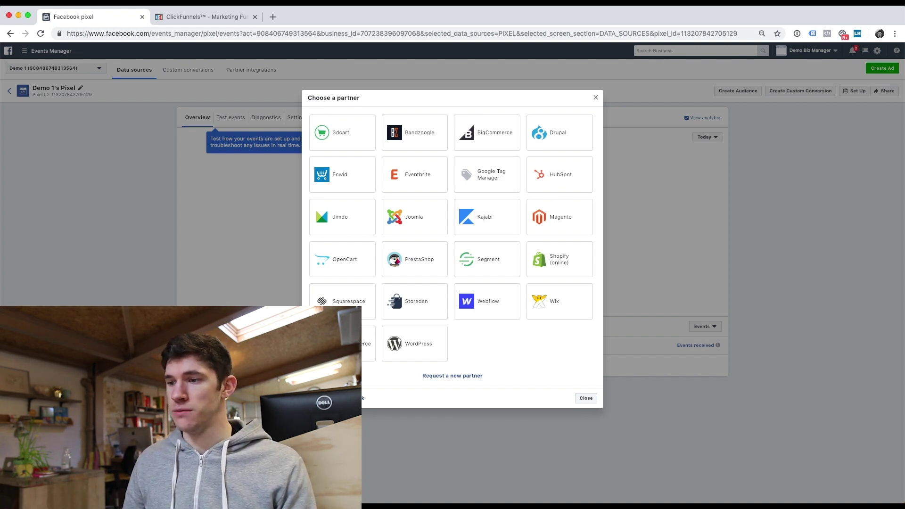
{"action": "left_click", "coordinate": [358, 398]}
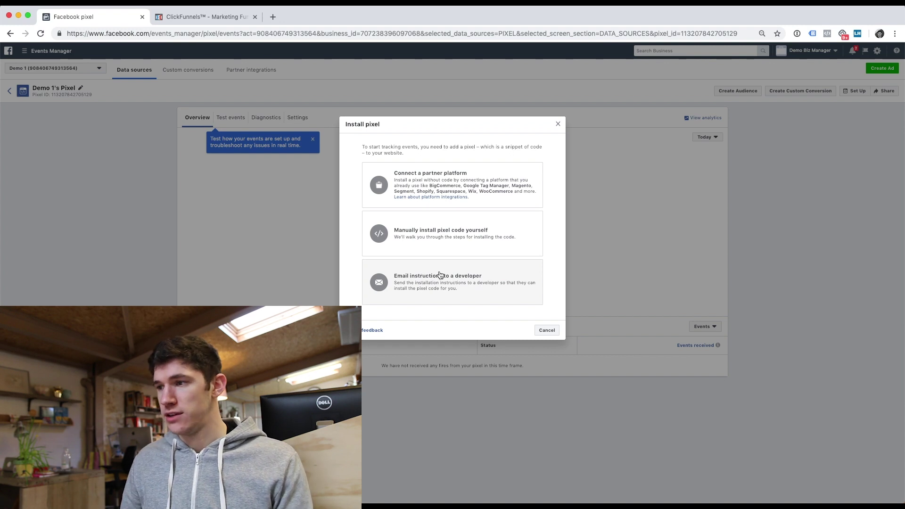
Fill in a developer's e-mail in Email instructions, review the message, then dismiss it
{"action": "left_click", "coordinate": [452, 289]}
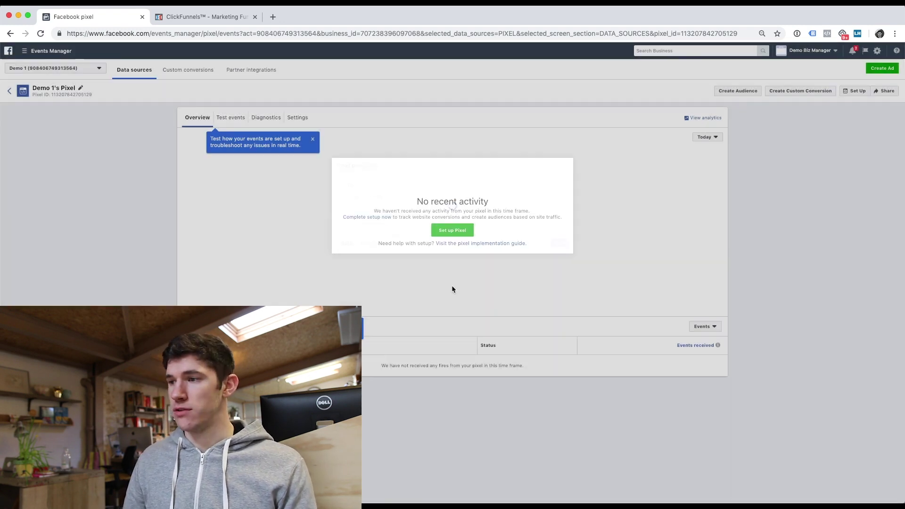
{"action": "left_click", "coordinate": [363, 196]}
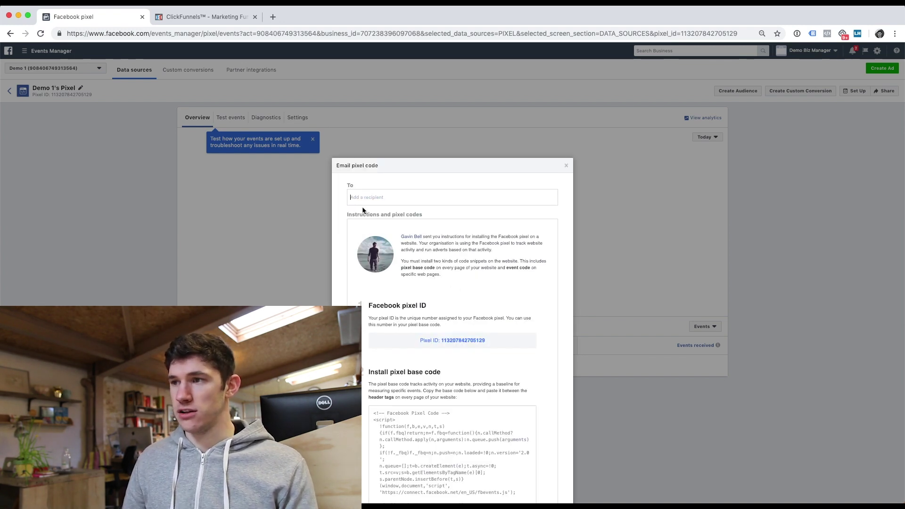
{"action": "key", "text": "super+v"}
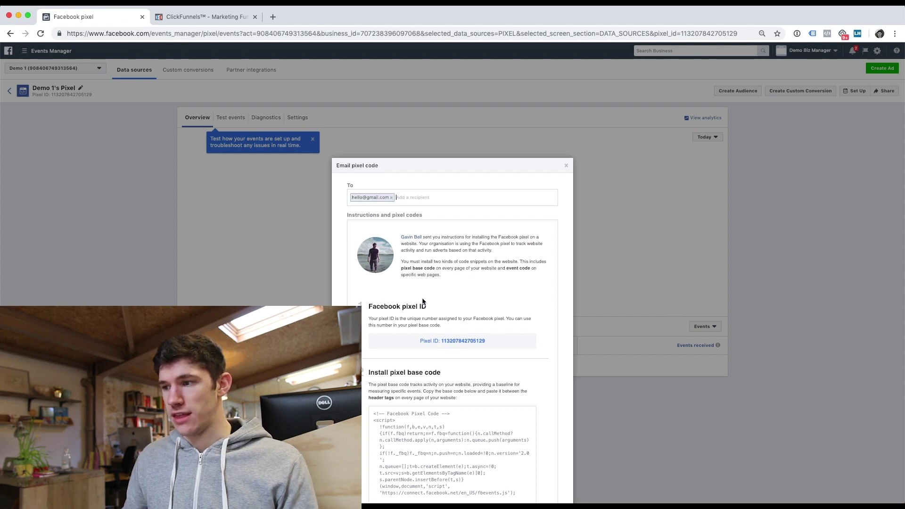
{"action": "scroll", "coordinate": [423, 302], "scroll_direction": "down", "scroll_amount": 8}
{"action": "scroll", "coordinate": [523, 316], "scroll_direction": "up", "scroll_amount": 3}
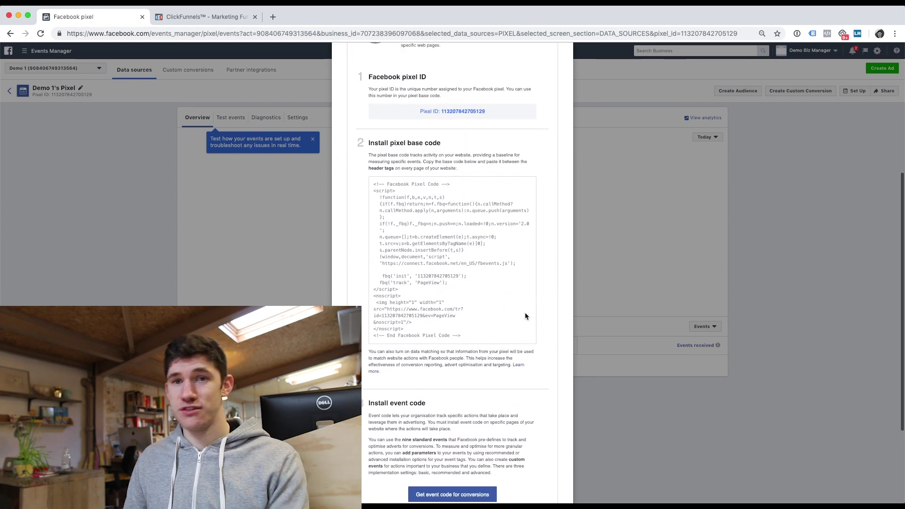
{"action": "scroll", "coordinate": [526, 282], "scroll_direction": "up", "scroll_amount": 6}
{"action": "scroll", "coordinate": [522, 275], "scroll_direction": "down", "scroll_amount": 4}
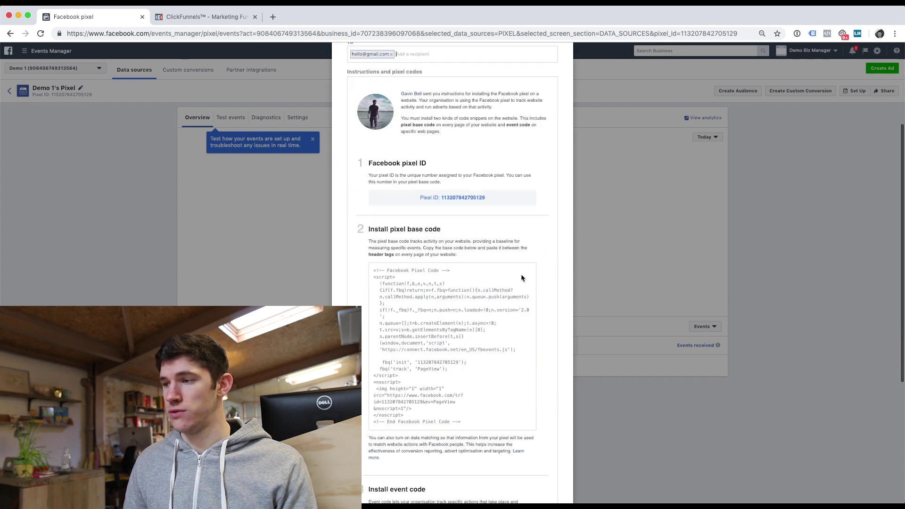
{"action": "scroll", "coordinate": [521, 278], "scroll_direction": "down", "scroll_amount": 5}
{"action": "key", "text": "Escape"}
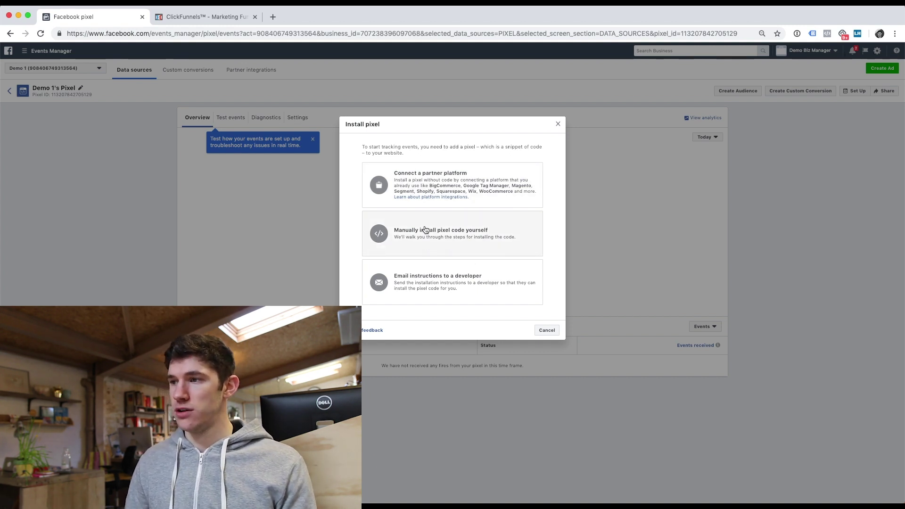
Choose manual installation and copy the pixel base code to the clipboard
{"action": "left_click", "coordinate": [424, 229]}
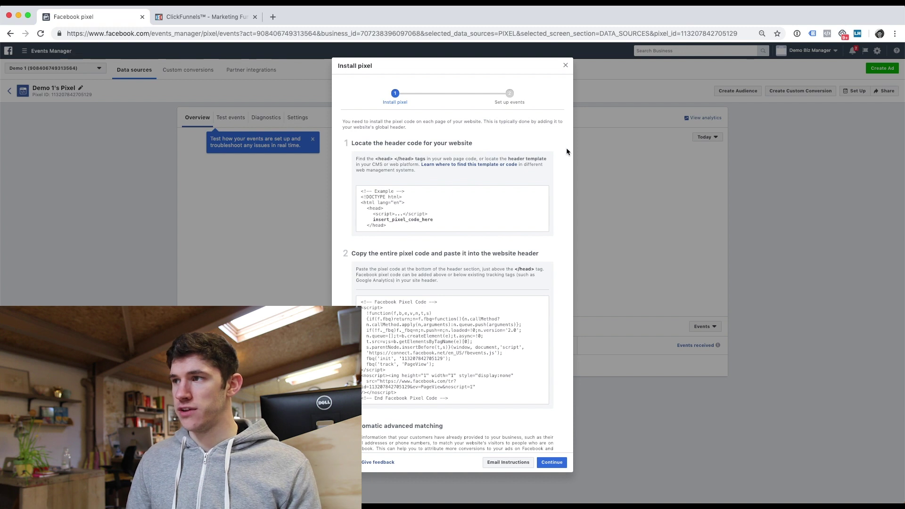
{"action": "scroll", "coordinate": [415, 349], "scroll_direction": "down", "scroll_amount": 3}
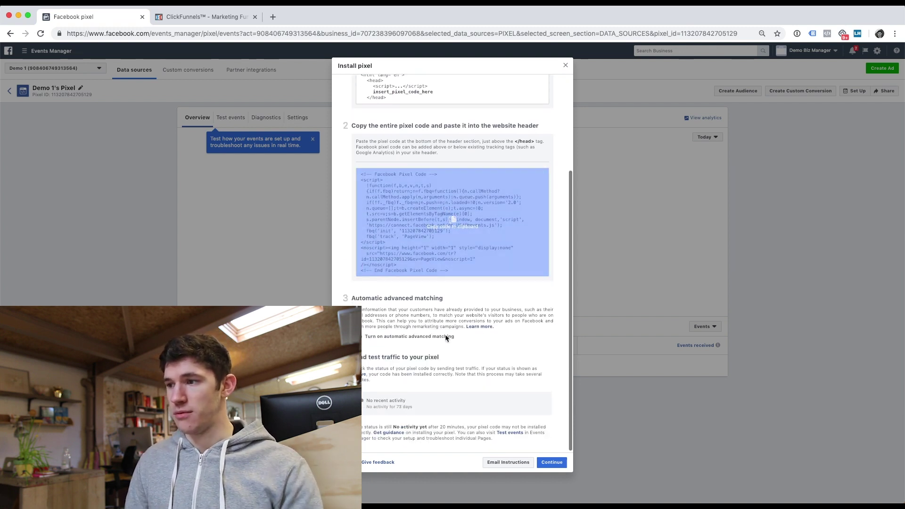
{"action": "scroll", "coordinate": [433, 338], "scroll_direction": "up", "scroll_amount": 3}
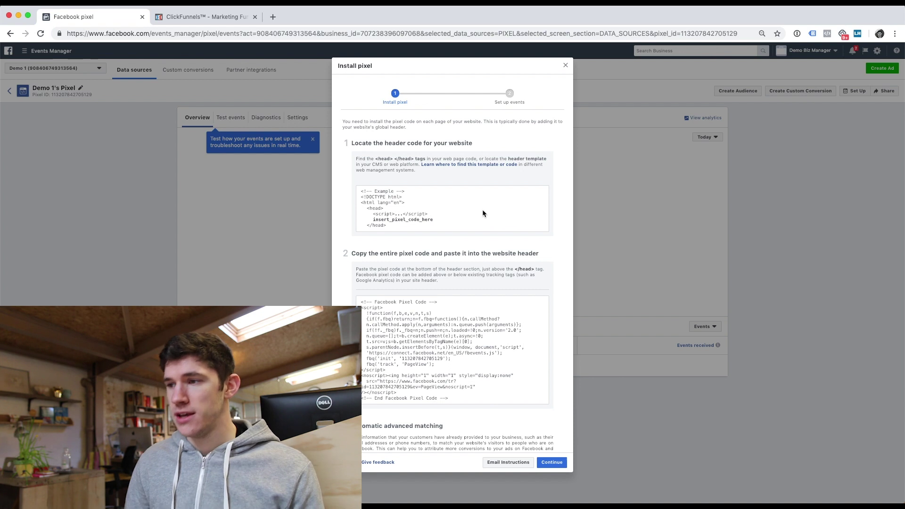
{"action": "scroll", "coordinate": [479, 222], "scroll_direction": "down", "scroll_amount": 3}
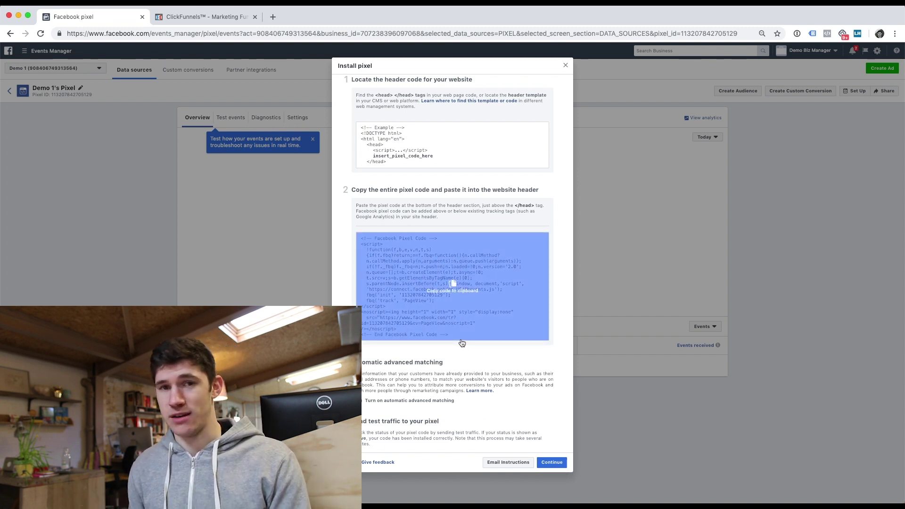
{"action": "left_click", "coordinate": [460, 287]}
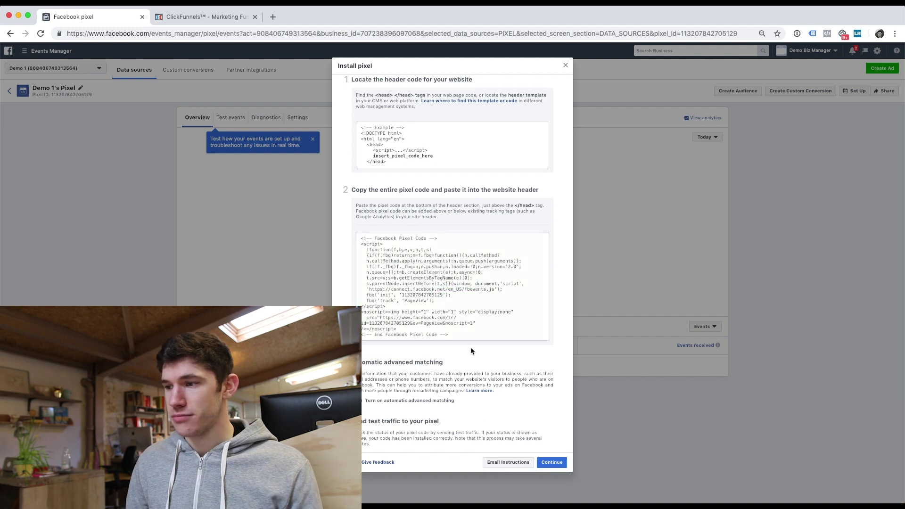
{"action": "scroll", "coordinate": [469, 344], "scroll_direction": "down", "scroll_amount": 3}
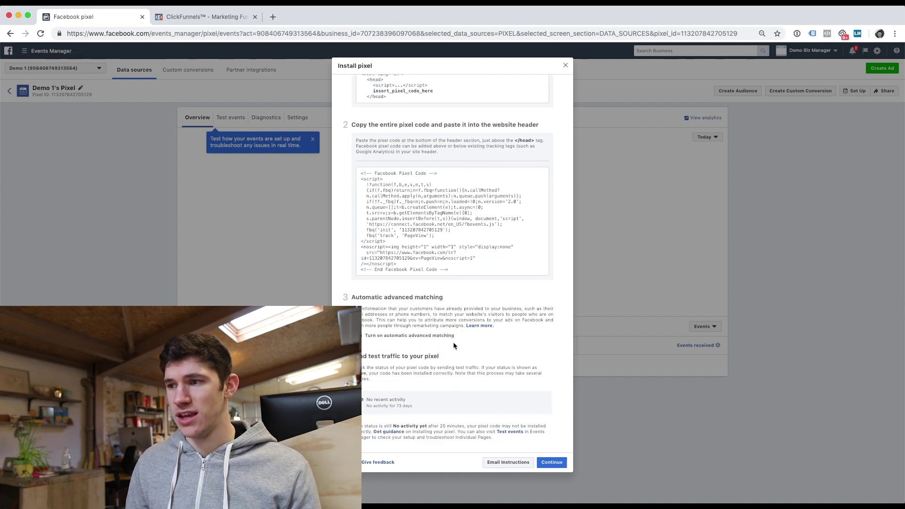
Enable automatic advanced matching for email, phone, name and location data, then continue
{"action": "left_click", "coordinate": [395, 335]}
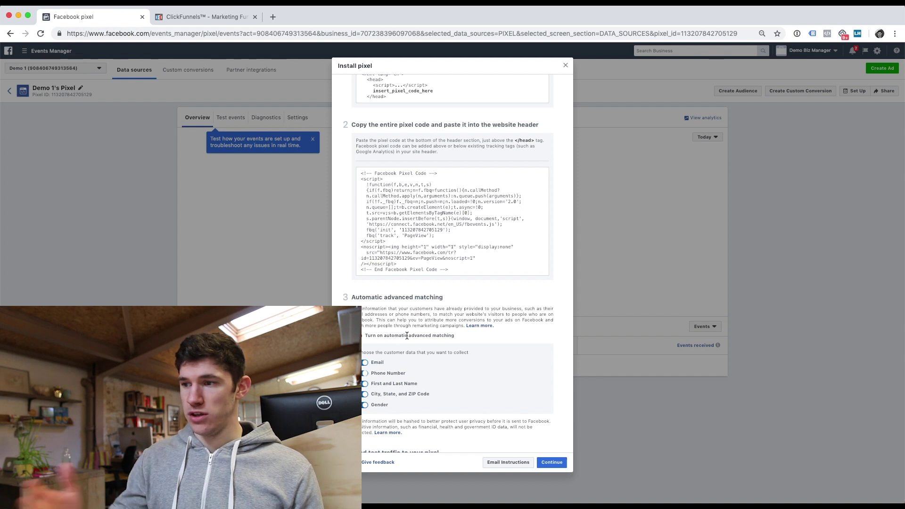
{"action": "left_click", "coordinate": [445, 335]}
{"action": "scroll", "coordinate": [448, 340], "scroll_direction": "down", "scroll_amount": 5}
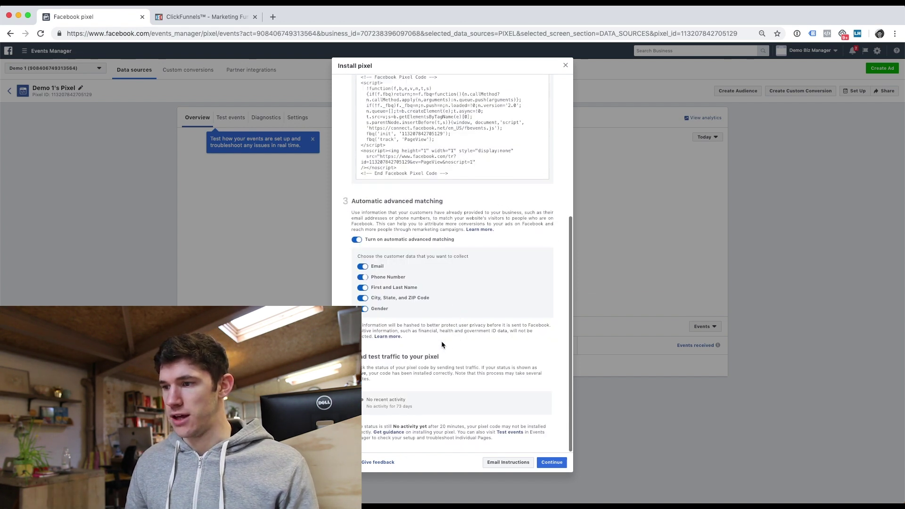
{"action": "left_click", "coordinate": [551, 462]}
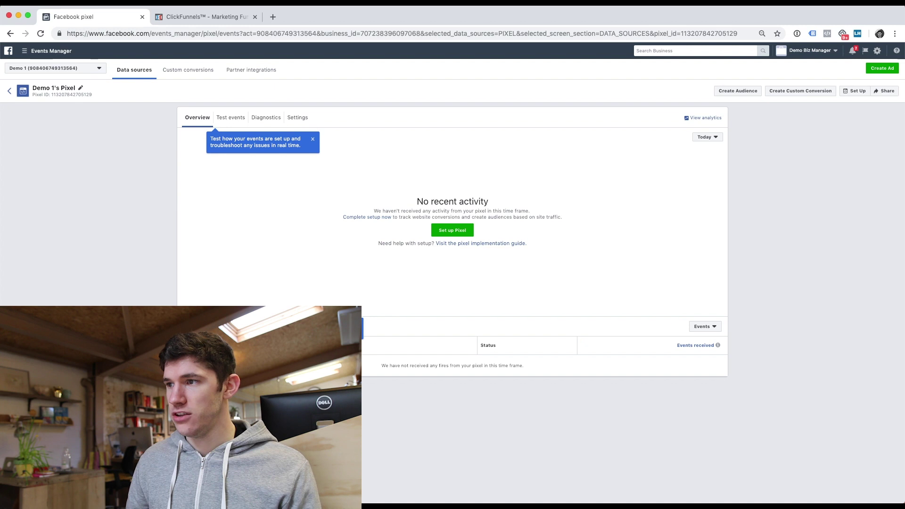
Scroll past the standard events list and finish the Install pixel code wizard
{"action": "scroll", "coordinate": [371, 290], "scroll_direction": "down", "scroll_amount": 5}
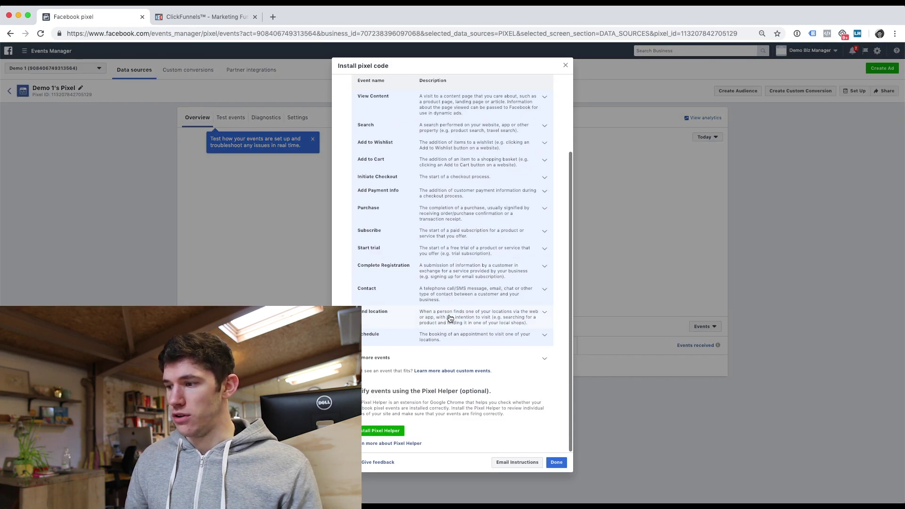
{"action": "left_click", "coordinate": [556, 462]}
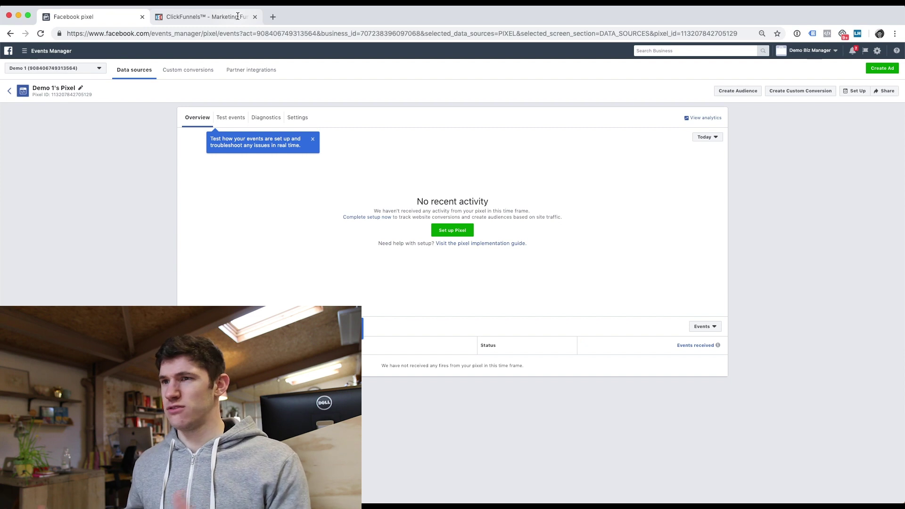
Paste the Facebook pixel code into the ClickFunnels Sales Page's header tracking code
{"action": "left_click", "coordinate": [238, 19]}
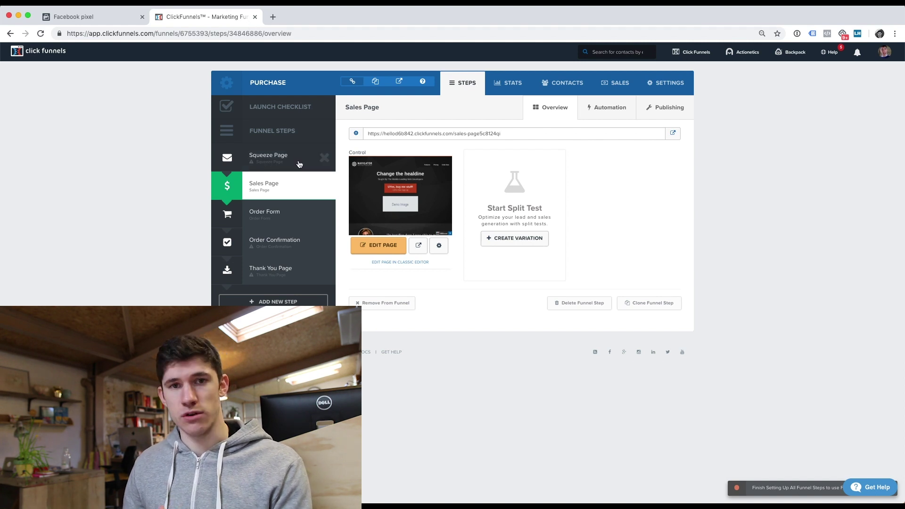
{"action": "left_click", "coordinate": [377, 249]}
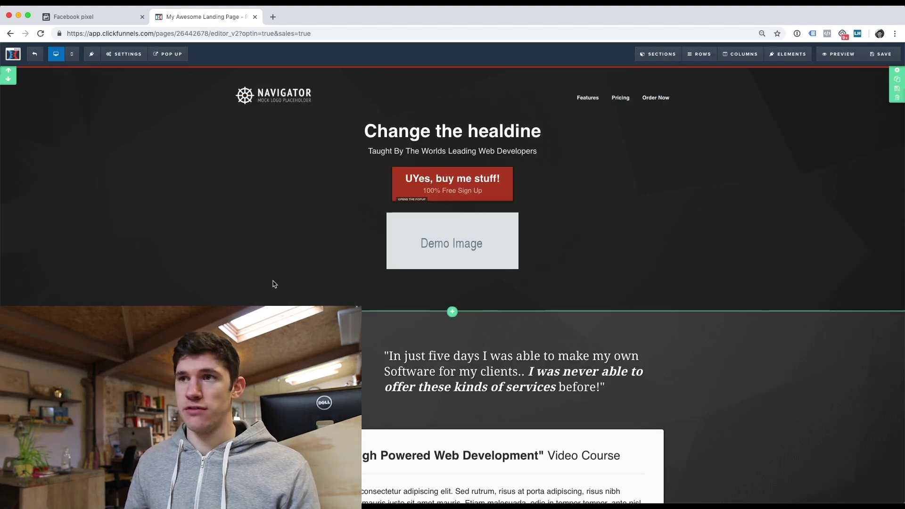
{"action": "left_click", "coordinate": [116, 55]}
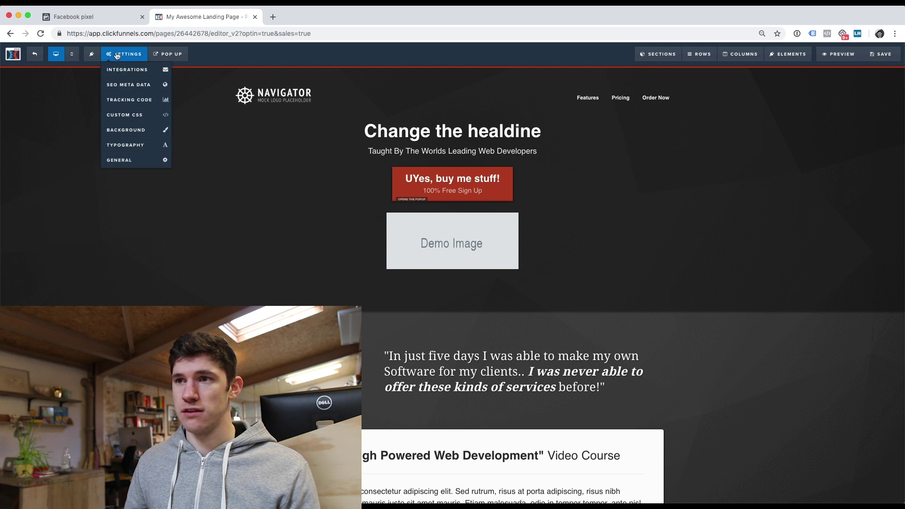
{"action": "left_click", "coordinate": [131, 100]}
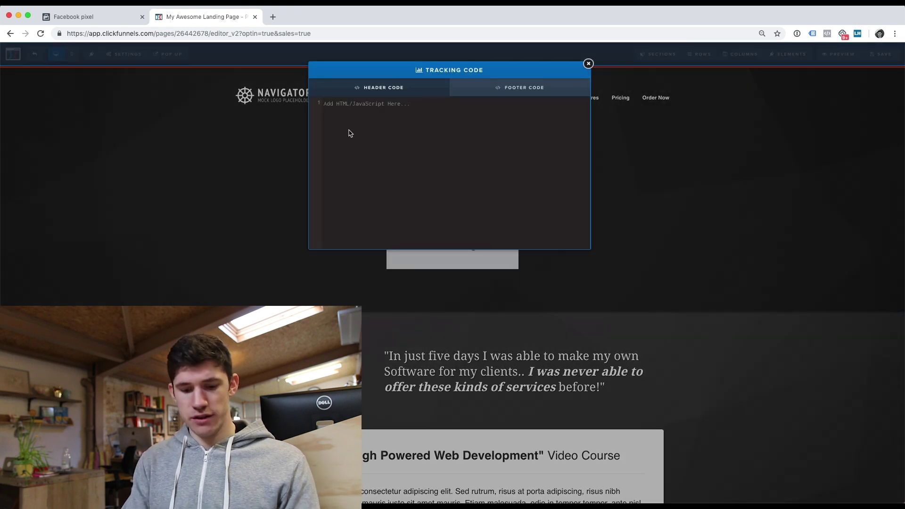
{"action": "key", "text": "super+v"}
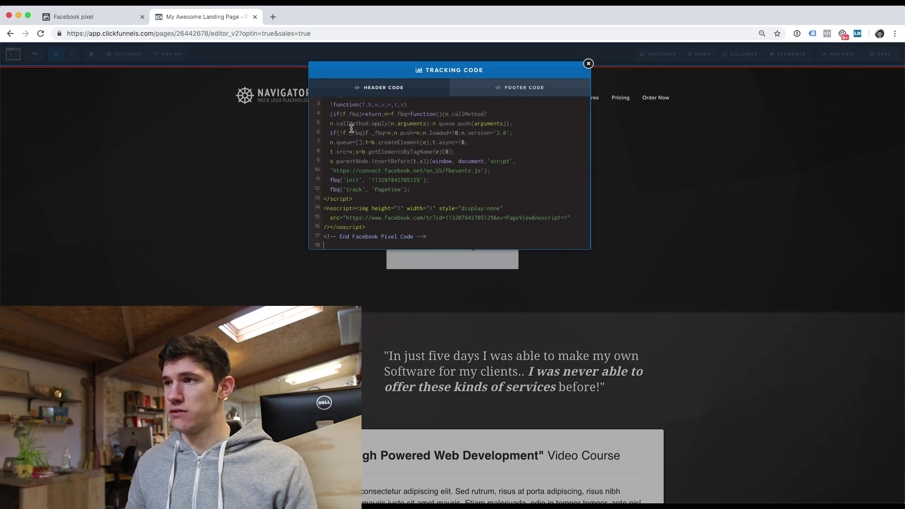
{"action": "scroll", "coordinate": [408, 155], "scroll_direction": "up", "scroll_amount": 1}
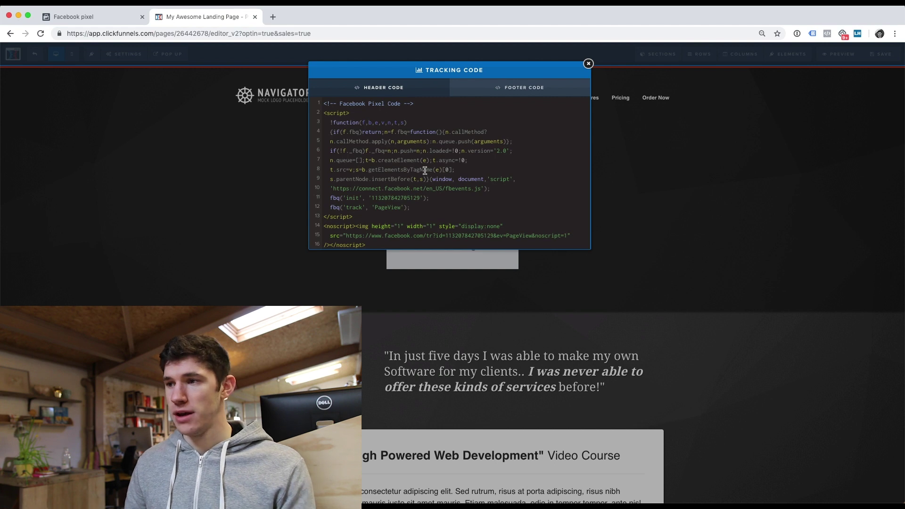
{"action": "scroll", "coordinate": [425, 171], "scroll_direction": "down", "scroll_amount": 1}
{"action": "scroll", "coordinate": [424, 169], "scroll_direction": "up", "scroll_amount": 1}
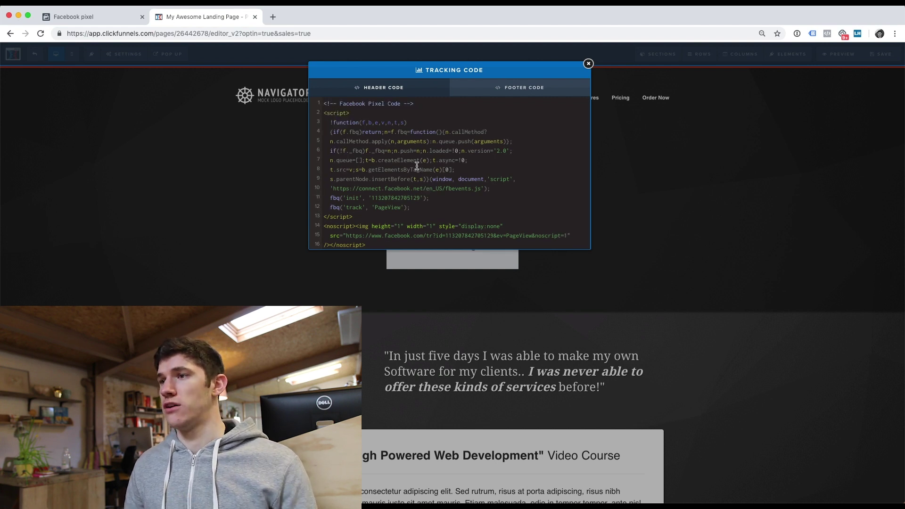
{"action": "left_click", "coordinate": [588, 63]}
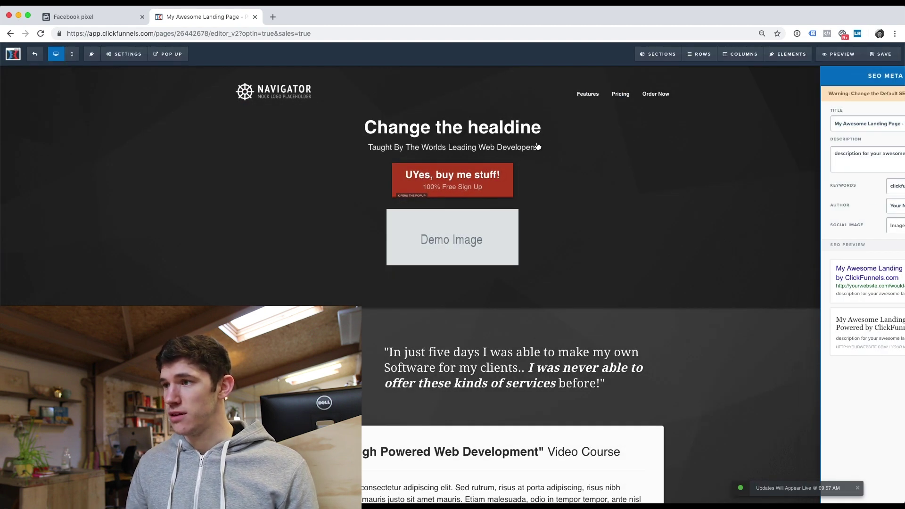
Close the SEO Meta Data panel and exit the editor to the Sales Page step overview
{"action": "left_click", "coordinate": [537, 147]}
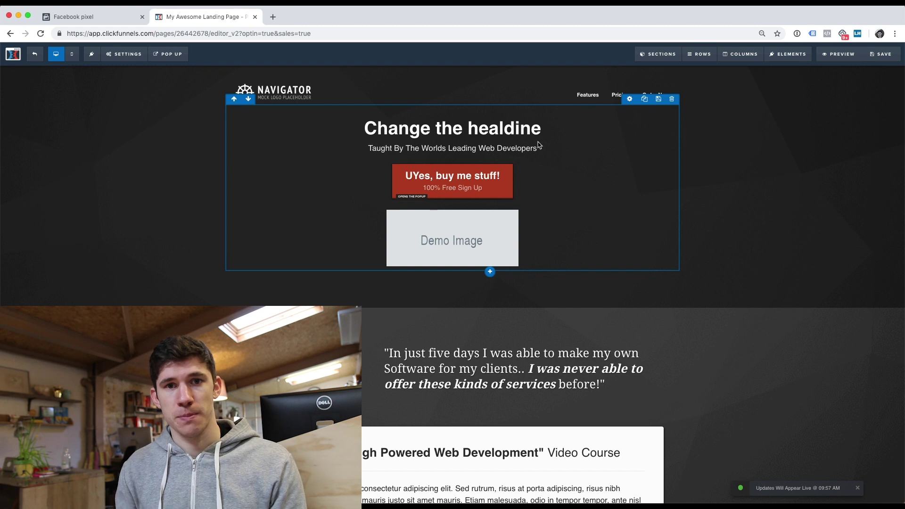
{"action": "scroll", "coordinate": [538, 145], "scroll_direction": "down", "scroll_amount": 1}
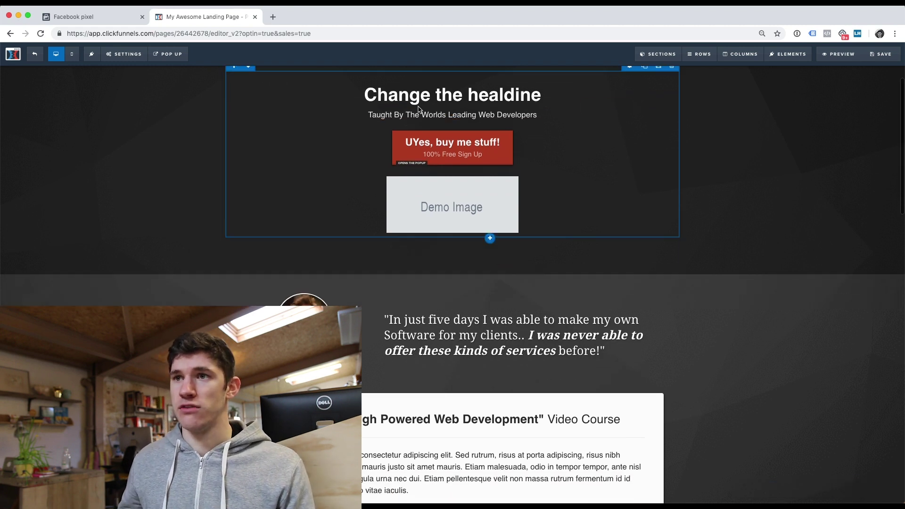
{"action": "left_click", "coordinate": [35, 54]}
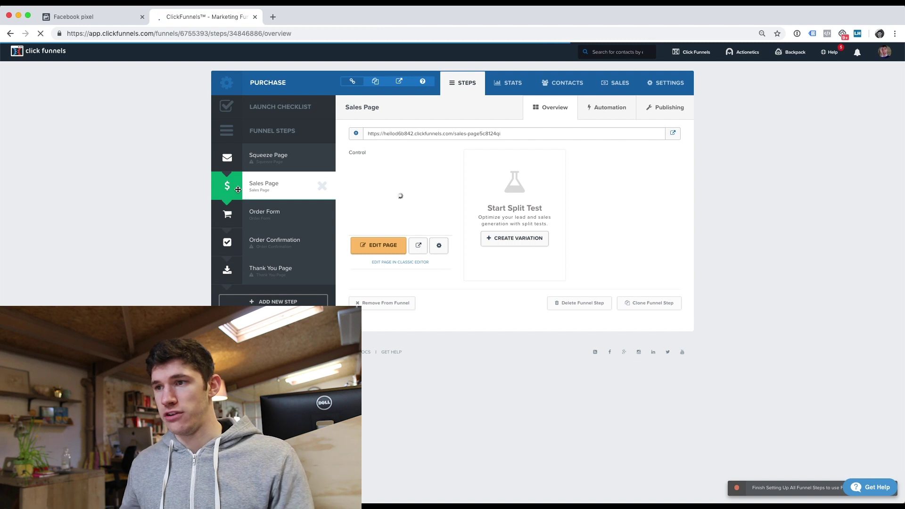
Paste the pixel into the Order Confirmation page's Header Code, save, and return to Facebook
{"action": "left_click", "coordinate": [257, 248]}
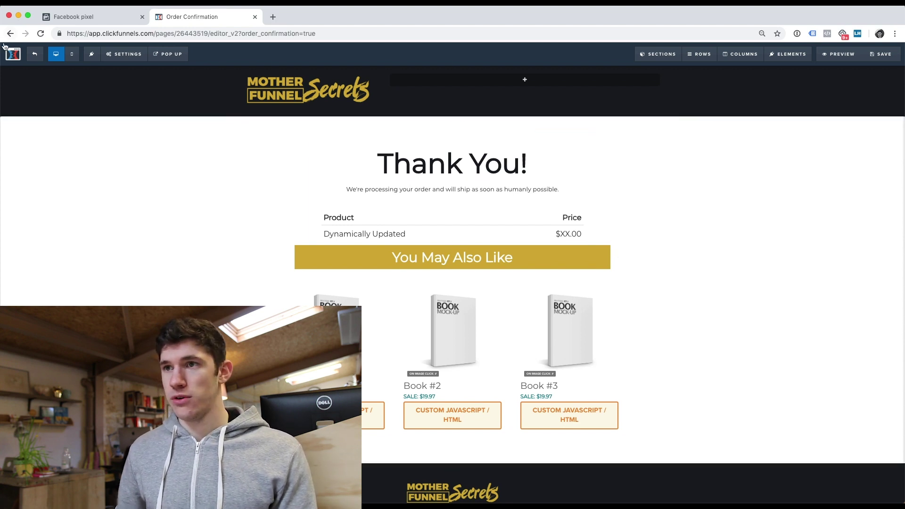
{"action": "left_click", "coordinate": [124, 54]}
{"action": "left_click", "coordinate": [134, 108]}
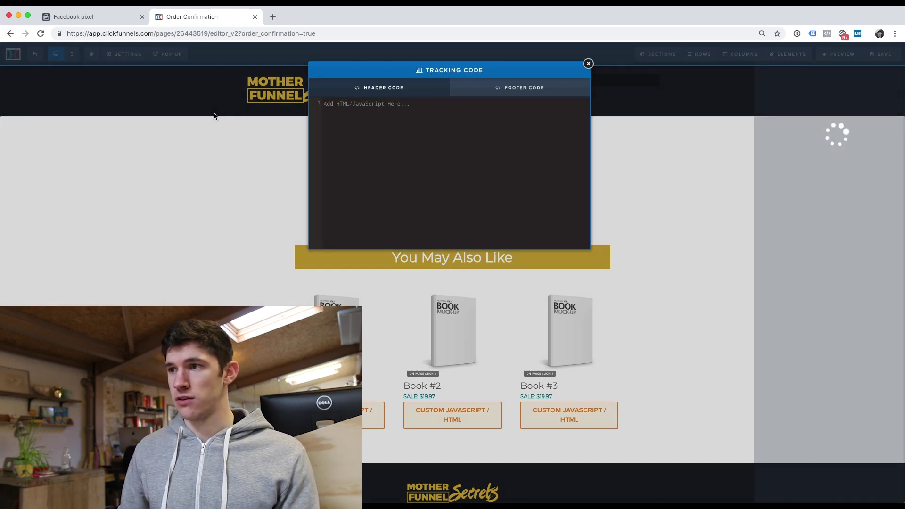
{"action": "left_click", "coordinate": [384, 141]}
{"action": "key", "text": "super+v"}
{"action": "left_click", "coordinate": [588, 63]}
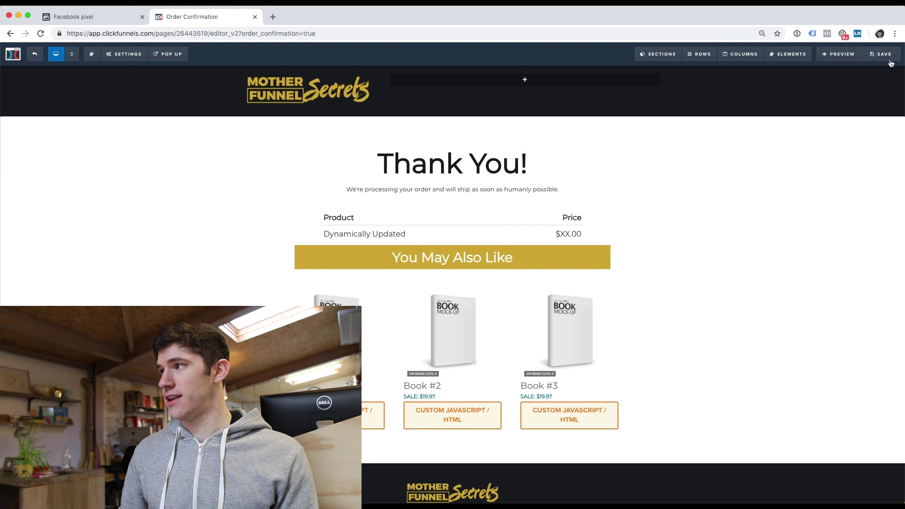
{"action": "left_click", "coordinate": [890, 55]}
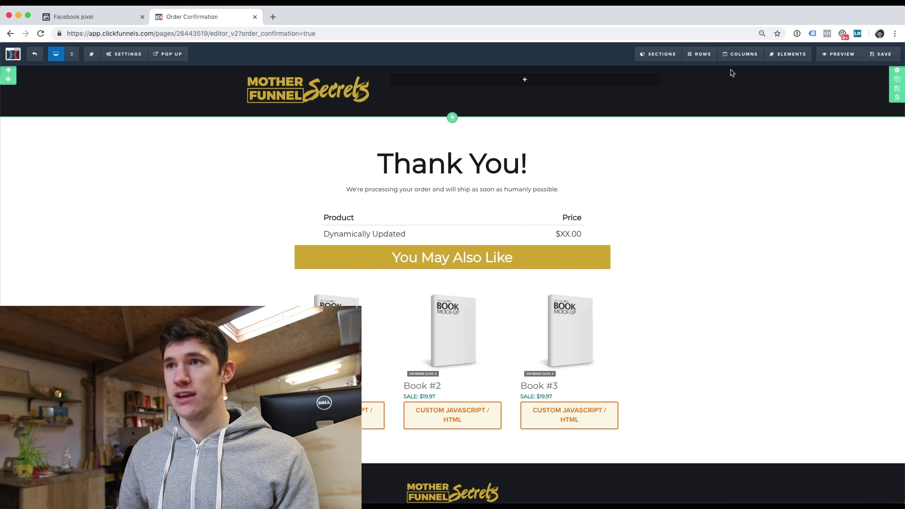
{"action": "left_click", "coordinate": [120, 16]}
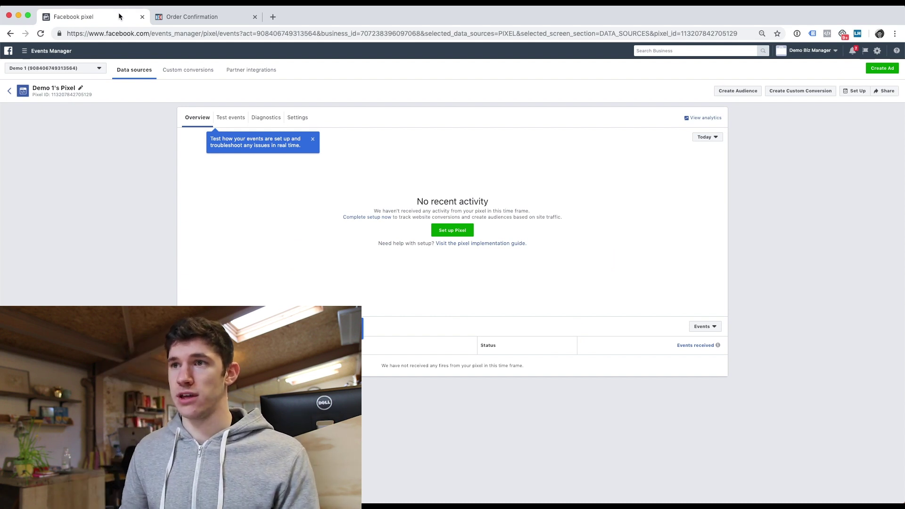
Start a new custom conversion using All URL traffic as the event
{"action": "left_click", "coordinate": [187, 76]}
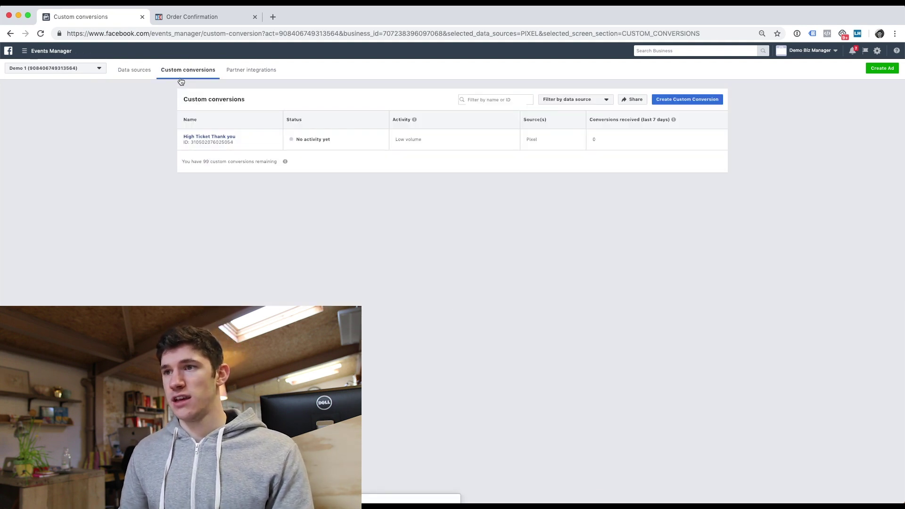
{"action": "left_click", "coordinate": [687, 100]}
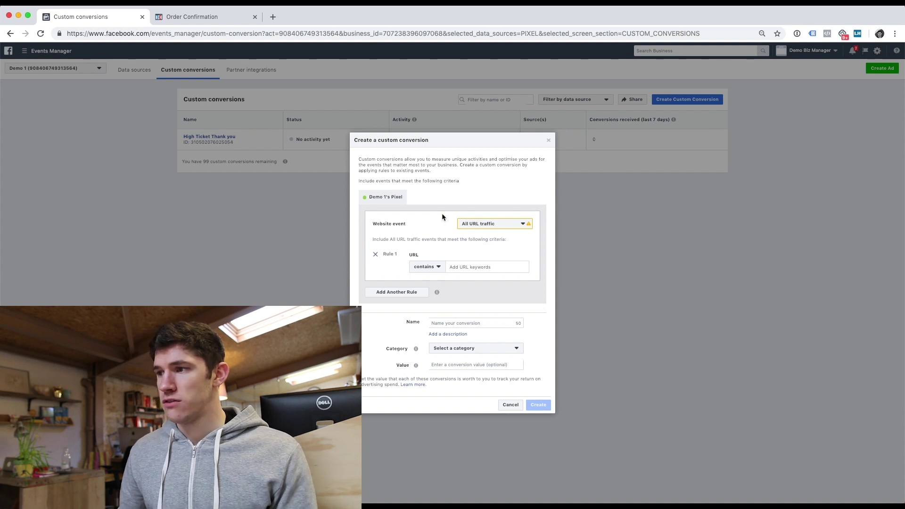
{"action": "left_click", "coordinate": [489, 225]}
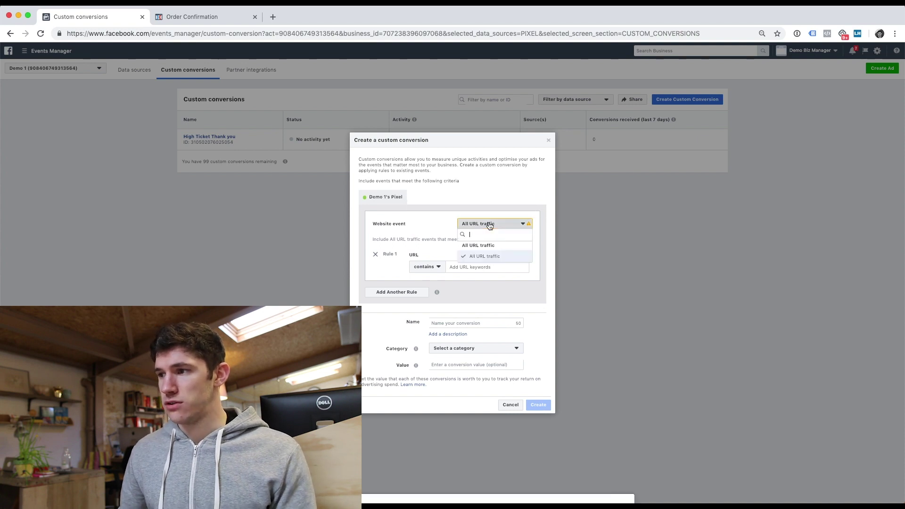
{"action": "left_click", "coordinate": [489, 257]}
{"action": "left_click", "coordinate": [444, 267]}
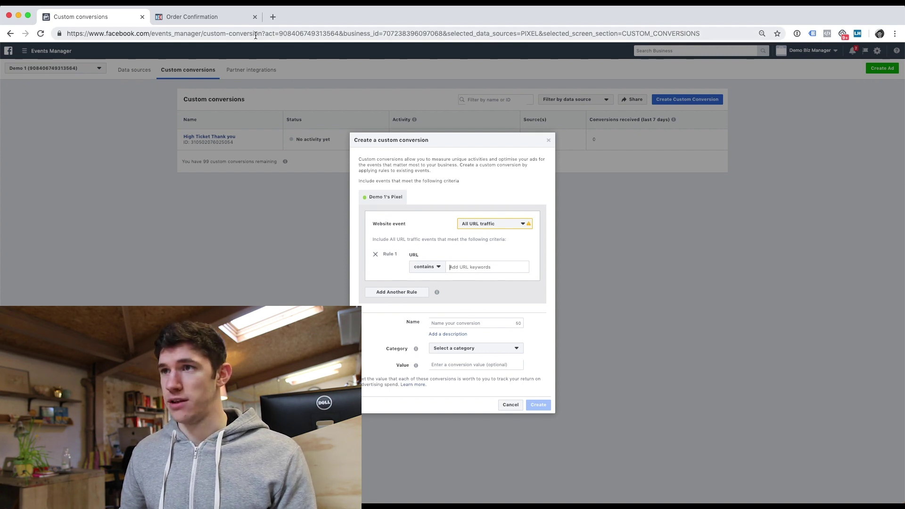
In ClickFunnels, exit the editor and select the Order Confirmation step's page address
{"action": "left_click", "coordinate": [202, 17]}
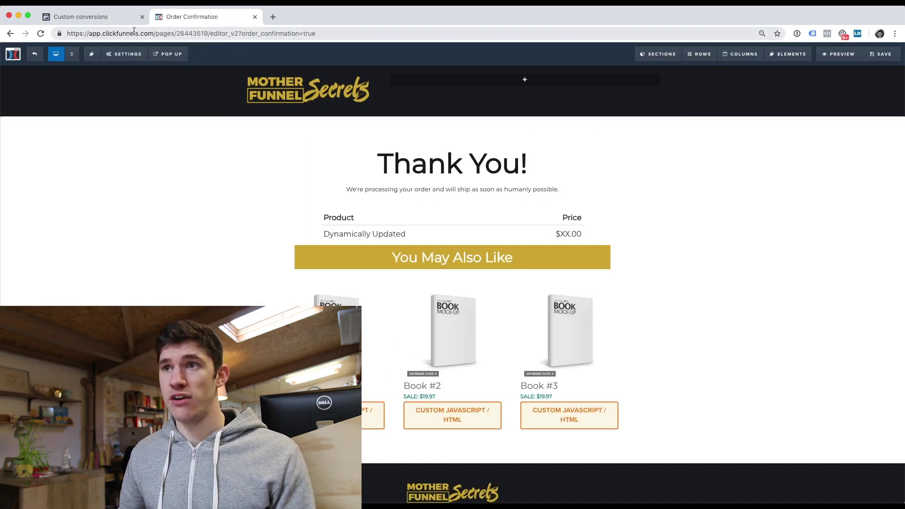
{"action": "left_click", "coordinate": [35, 54]}
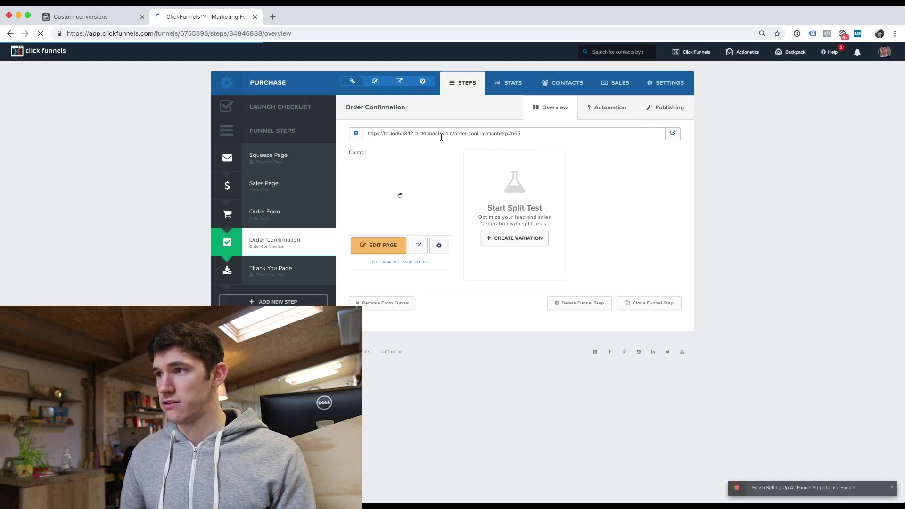
{"action": "left_click", "coordinate": [441, 135]}
Add the Order Confirmation URL as keyword rule, name it 'Purchased', category Purchase
{"action": "left_click", "coordinate": [85, 17]}
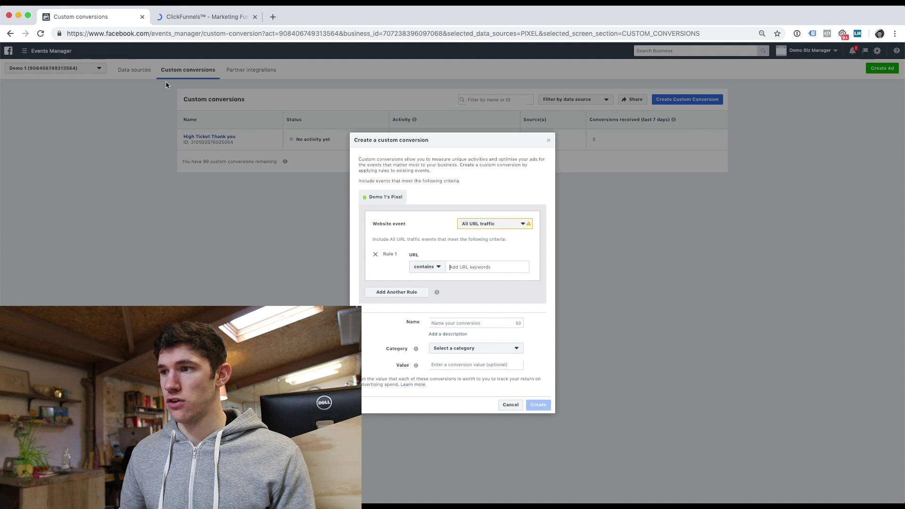
{"action": "left_click", "coordinate": [478, 267]}
{"action": "key", "text": "super+v"}
{"action": "left_click", "coordinate": [448, 333]}
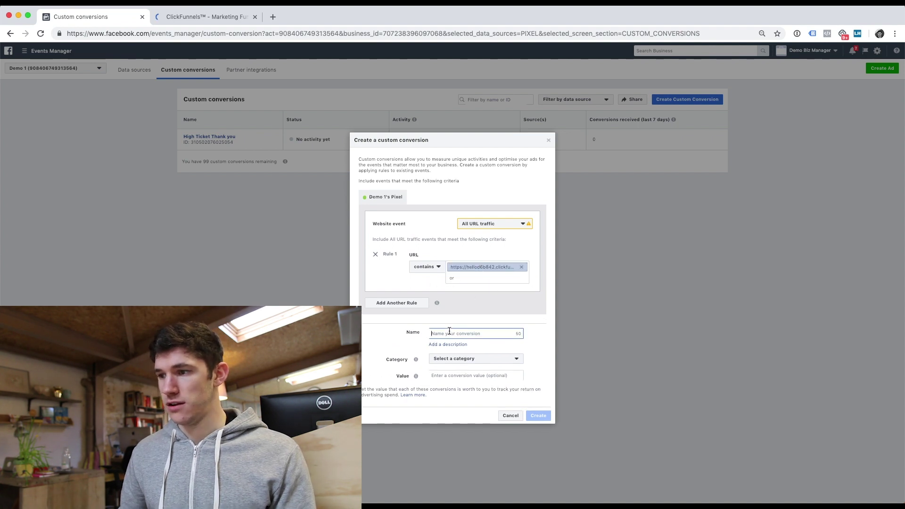
{"action": "type", "text": "Purchased"}
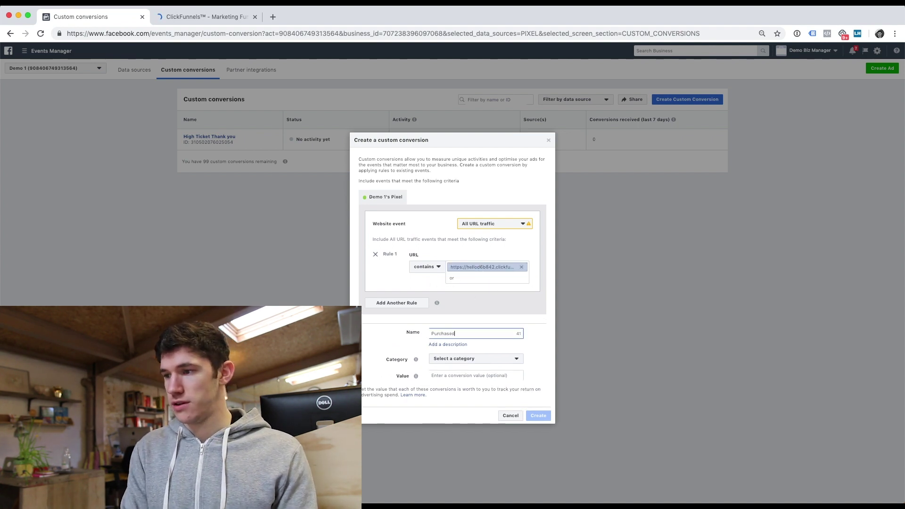
{"action": "left_click", "coordinate": [492, 360]}
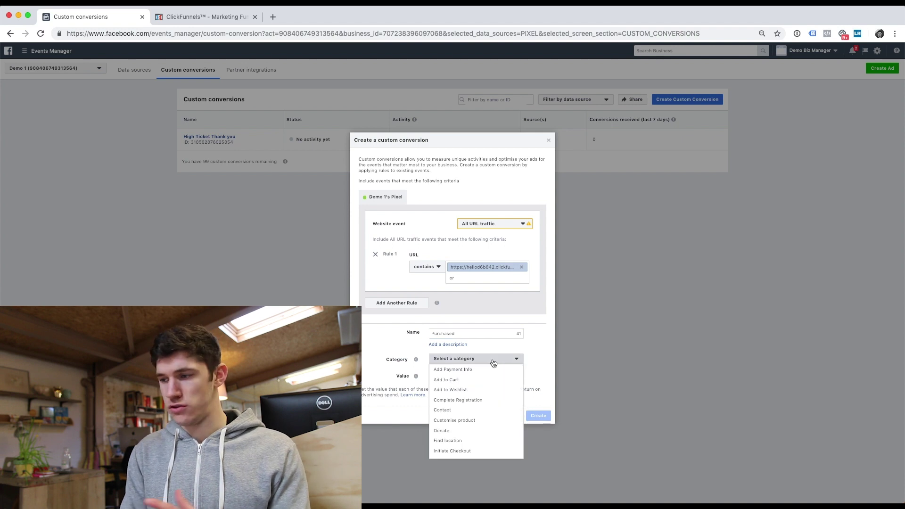
{"action": "scroll", "coordinate": [471, 424], "scroll_direction": "down", "scroll_amount": 3}
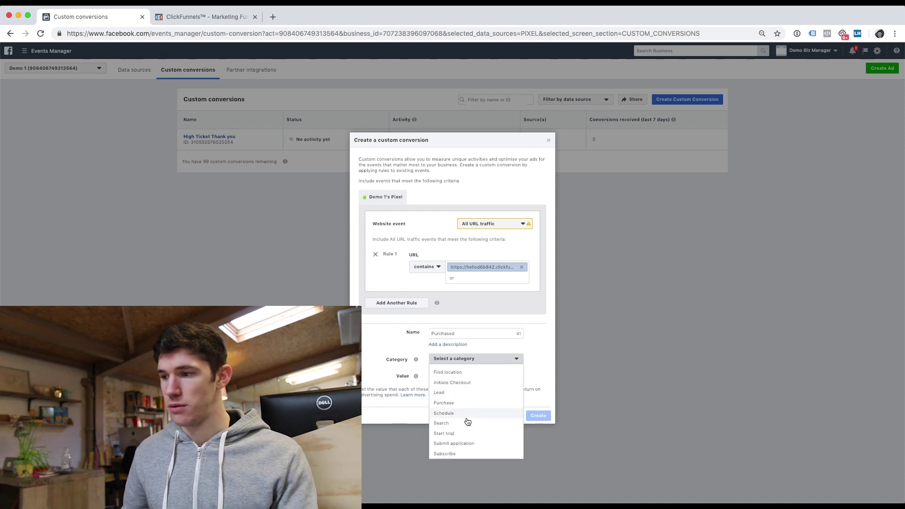
{"action": "left_click", "coordinate": [465, 403]}
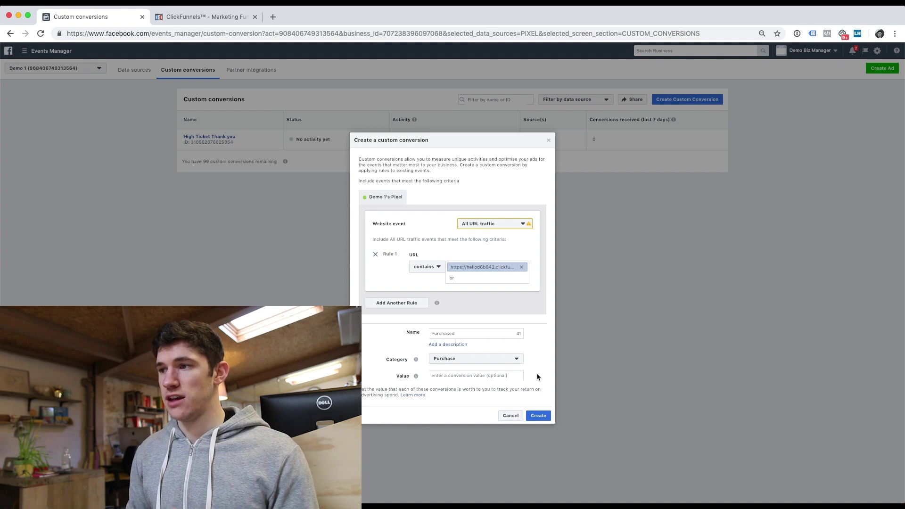
Change the category to Lead, rename the conversion 'LEadForEbook', and create it
{"action": "left_click", "coordinate": [490, 363]}
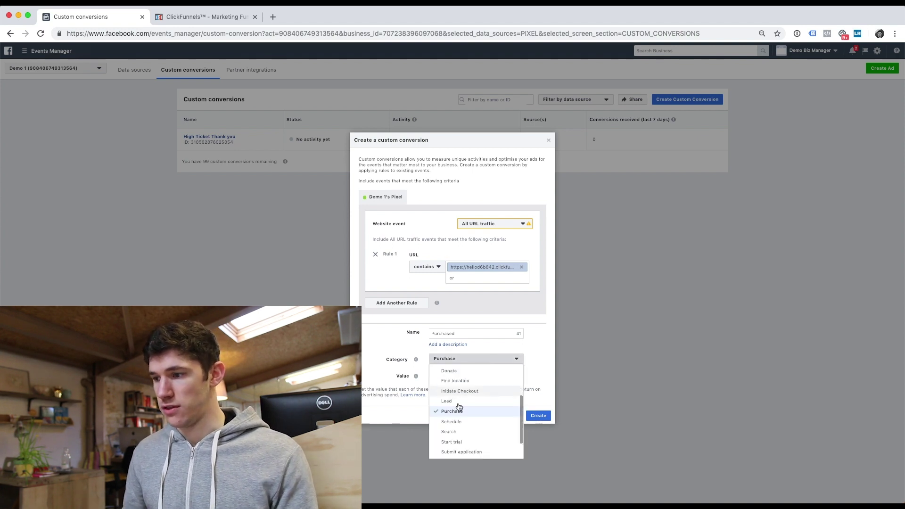
{"action": "left_click", "coordinate": [461, 401]}
{"action": "left_click", "coordinate": [455, 334]}
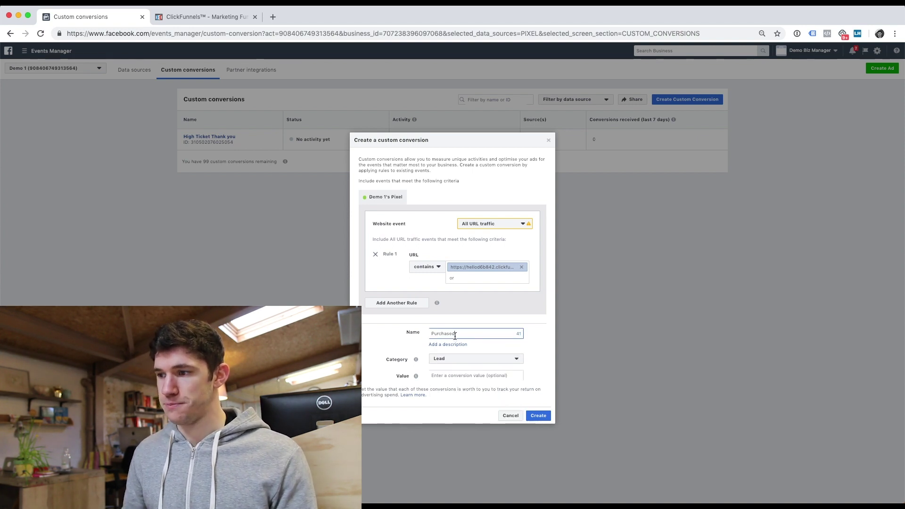
{"action": "double_click", "coordinate": [454, 335]}
{"action": "type", "text": "LEadForEbook"}
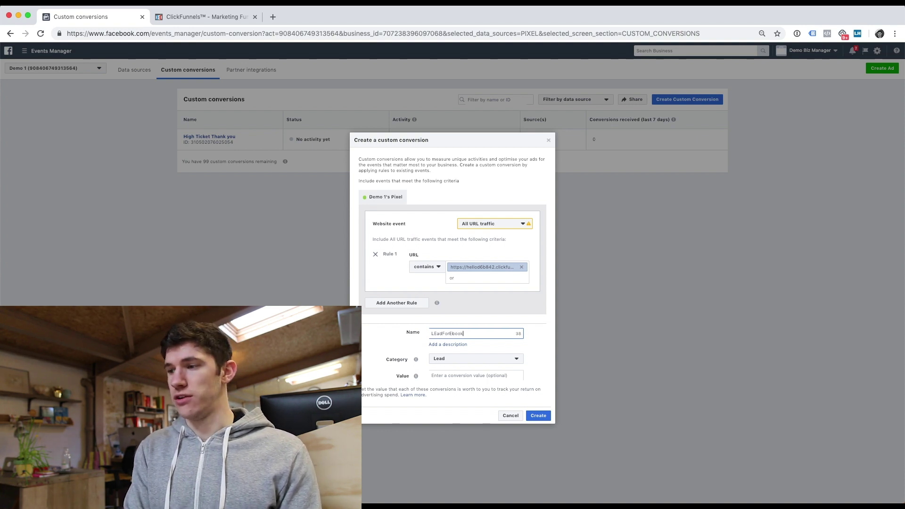
{"action": "left_click", "coordinate": [539, 416]}
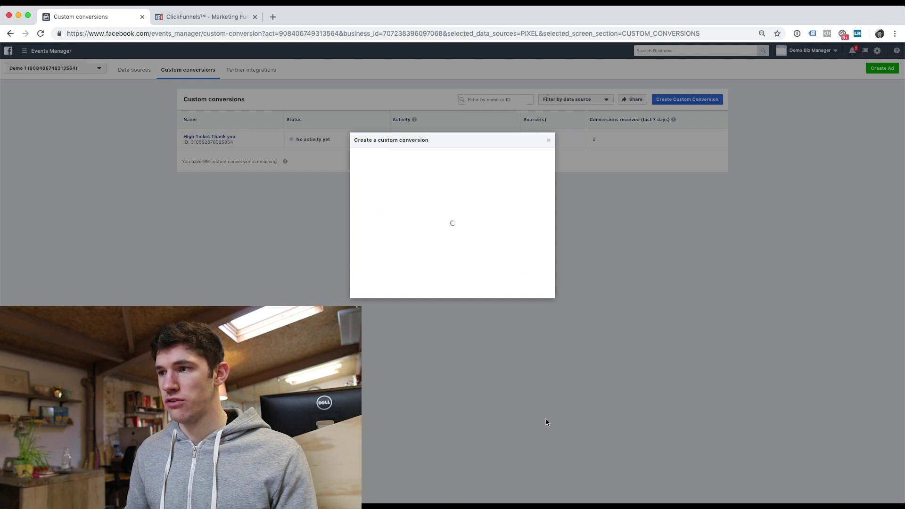
Dismiss the success dialog and close the LEadForEbook overview panel
{"action": "left_click", "coordinate": [541, 342]}
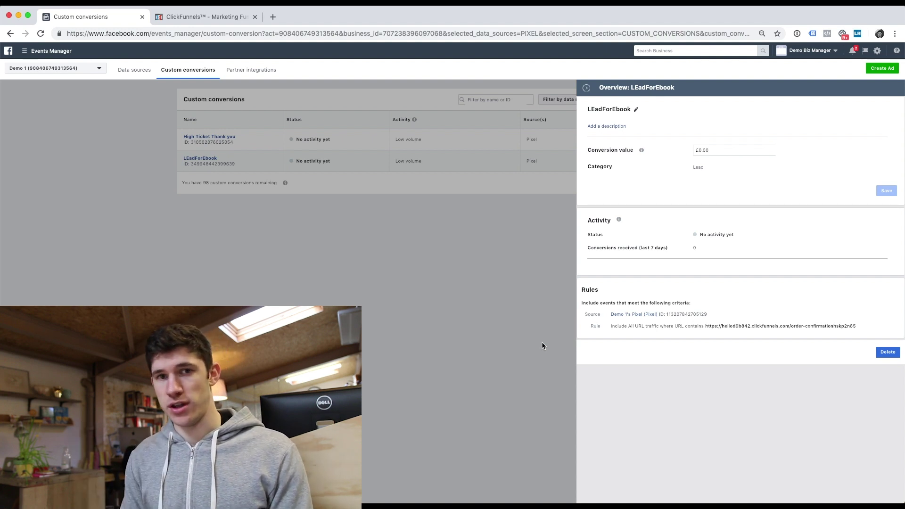
{"action": "left_click", "coordinate": [541, 342]}
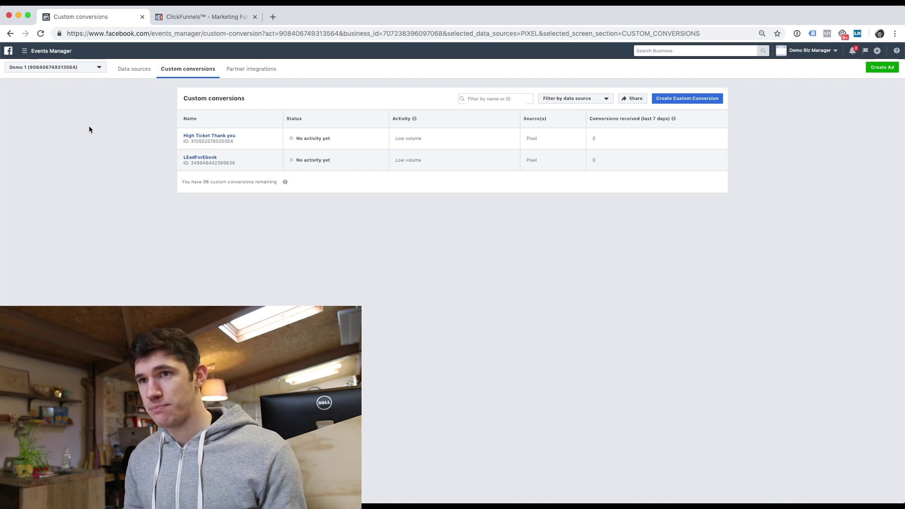
Go to the Audiences page from the full Business Manager tools menu
{"action": "left_click", "coordinate": [32, 52]}
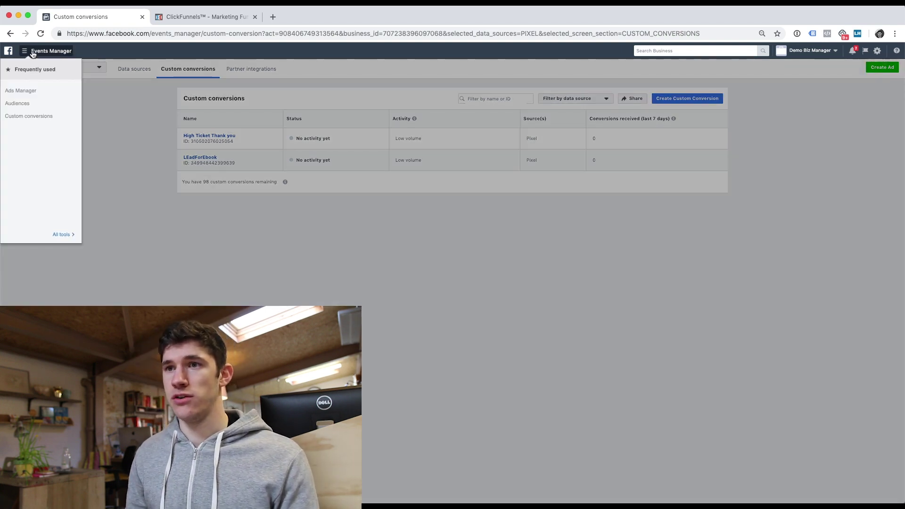
{"action": "left_click", "coordinate": [55, 234]}
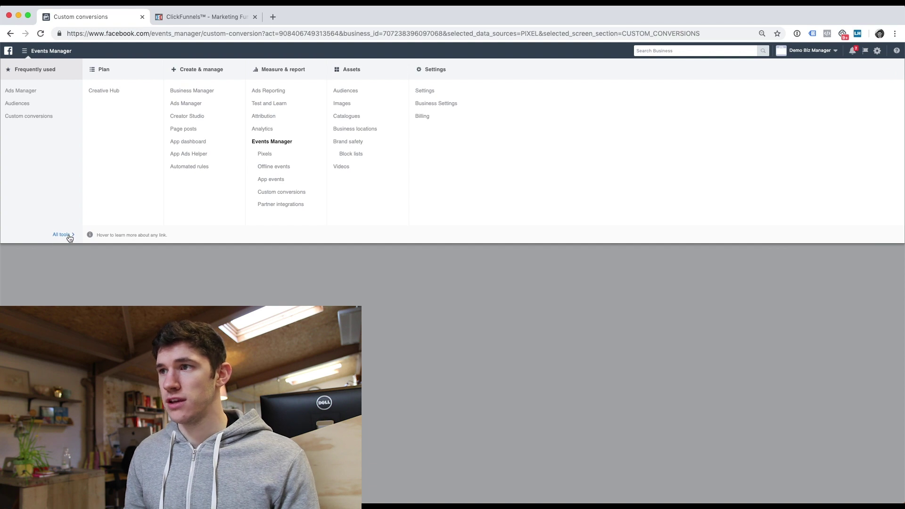
{"action": "left_click_drag", "start_coordinate": [67, 237], "coordinate": [302, 134]}
{"action": "left_click", "coordinate": [346, 91]}
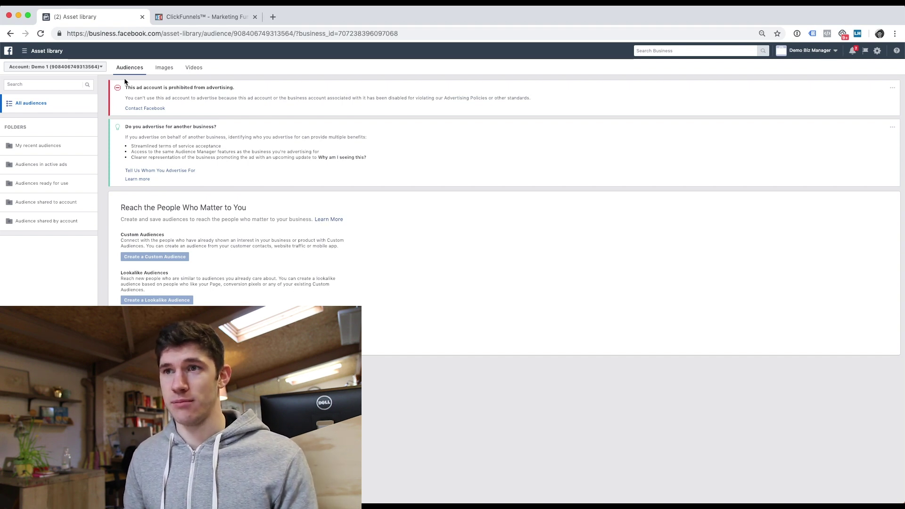
Switch the ad account to the Demo Ad Account to see its audiences
{"action": "left_click", "coordinate": [81, 69]}
{"action": "type", "text": "blue"}
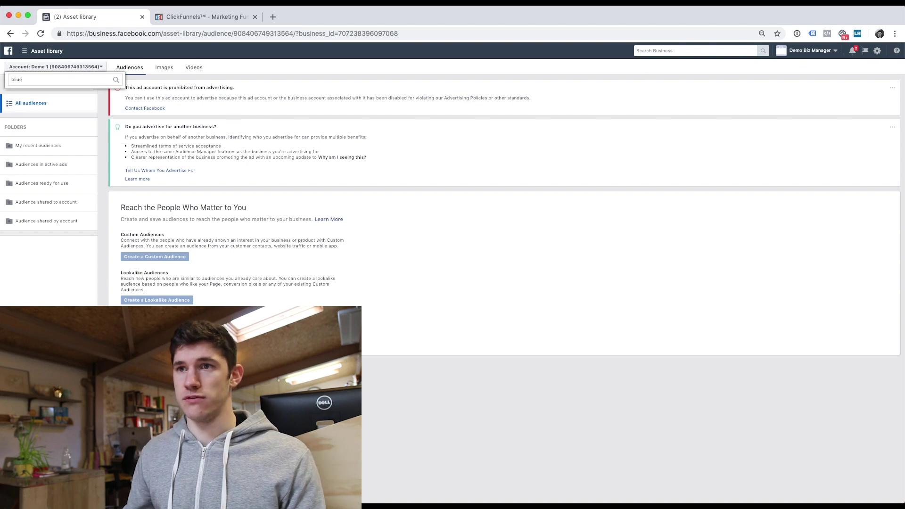
{"action": "key", "text": "Return"}
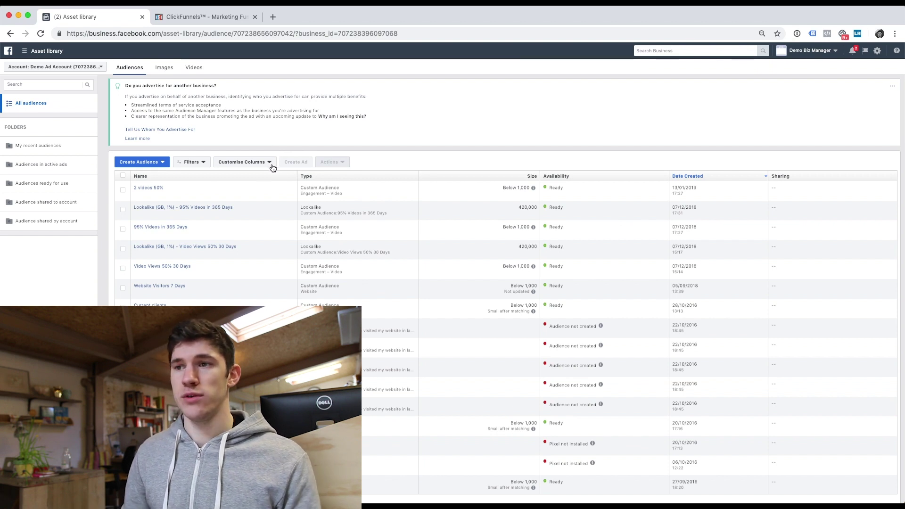
Start a Custom Audience, glance at Engagement sources, then choose Website traffic as the source
{"action": "left_click", "coordinate": [163, 163]}
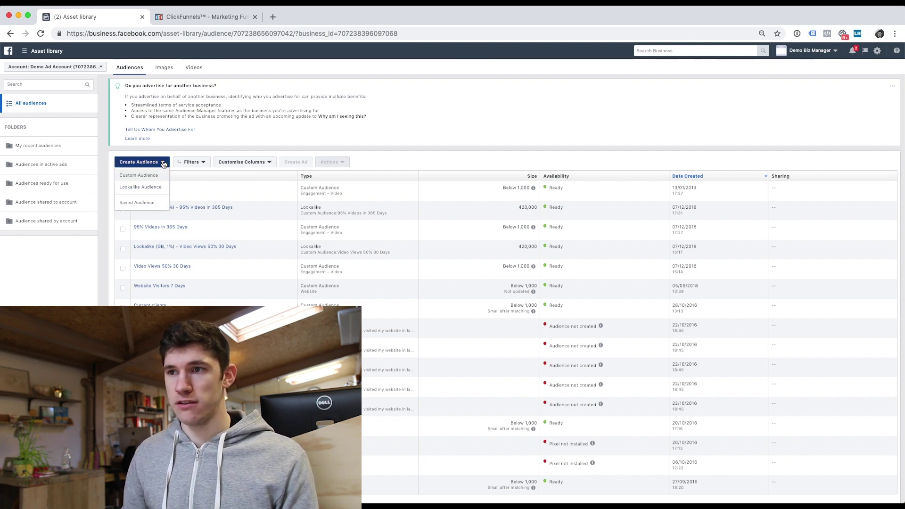
{"action": "left_click", "coordinate": [145, 177]}
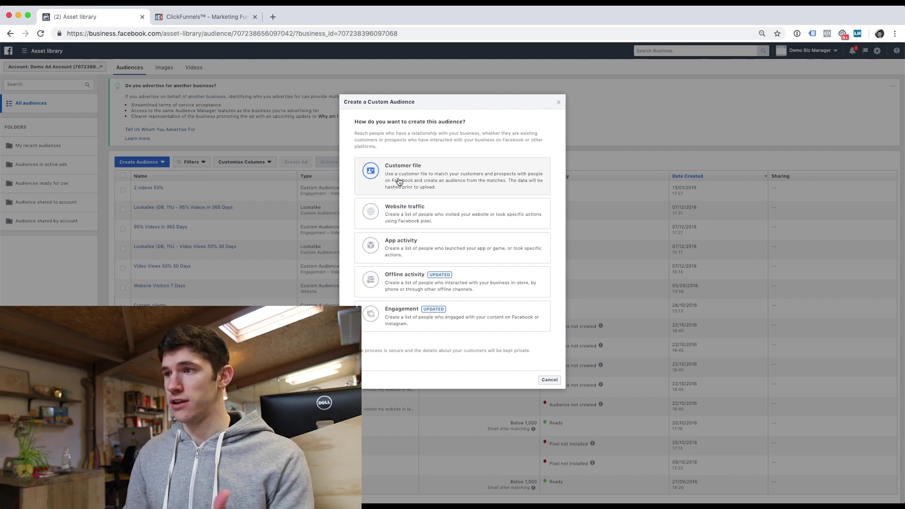
{"action": "left_click", "coordinate": [483, 322]}
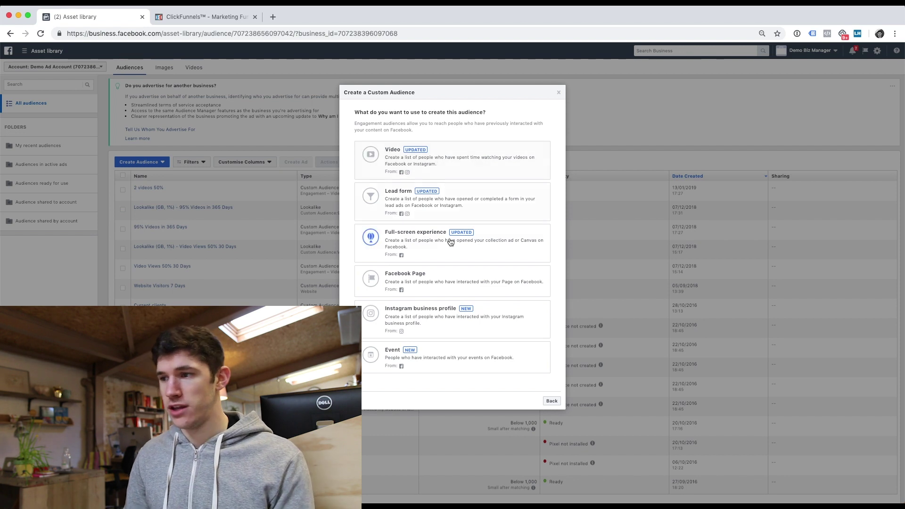
{"action": "left_click", "coordinate": [558, 404]}
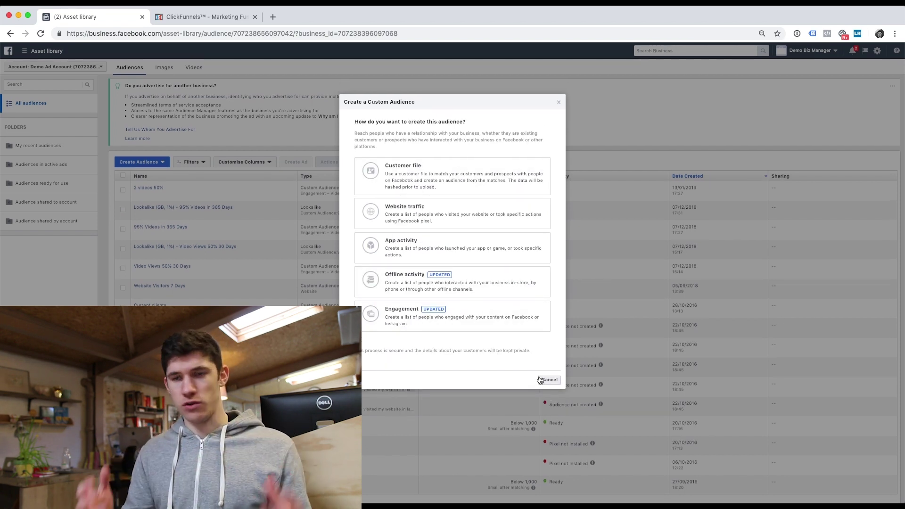
{"action": "left_click", "coordinate": [526, 223]}
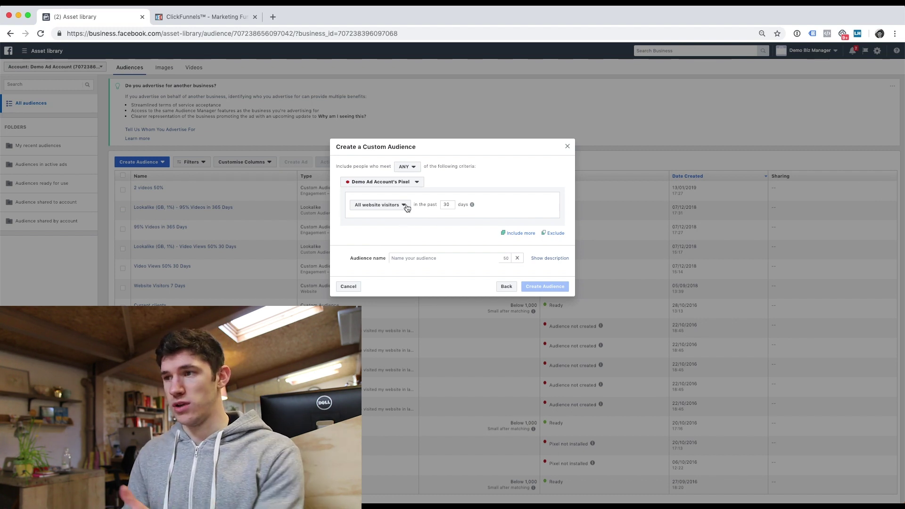
Expand the 'All website visitors' dropdown to reveal the visitor criteria options
{"action": "double_click", "coordinate": [446, 205]}
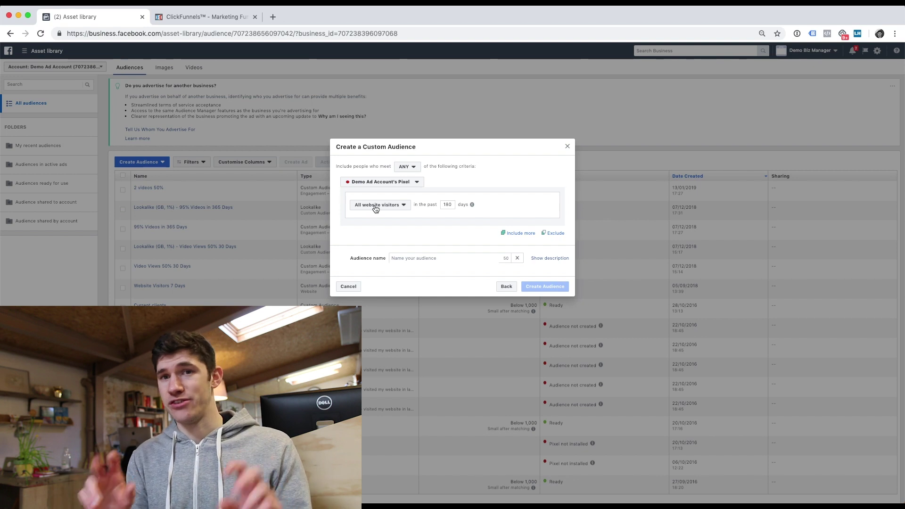
{"action": "left_click", "coordinate": [376, 208]}
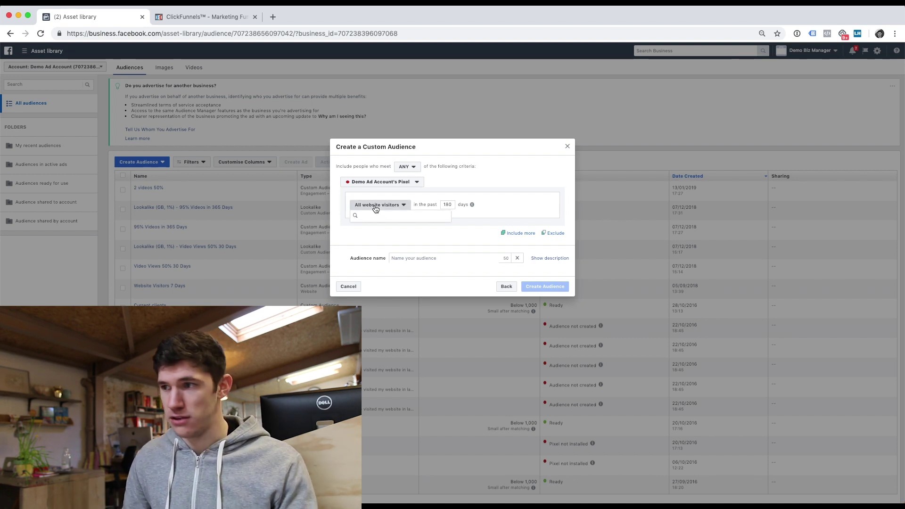
{"action": "left_click", "coordinate": [402, 206]}
{"action": "left_click", "coordinate": [403, 206]}
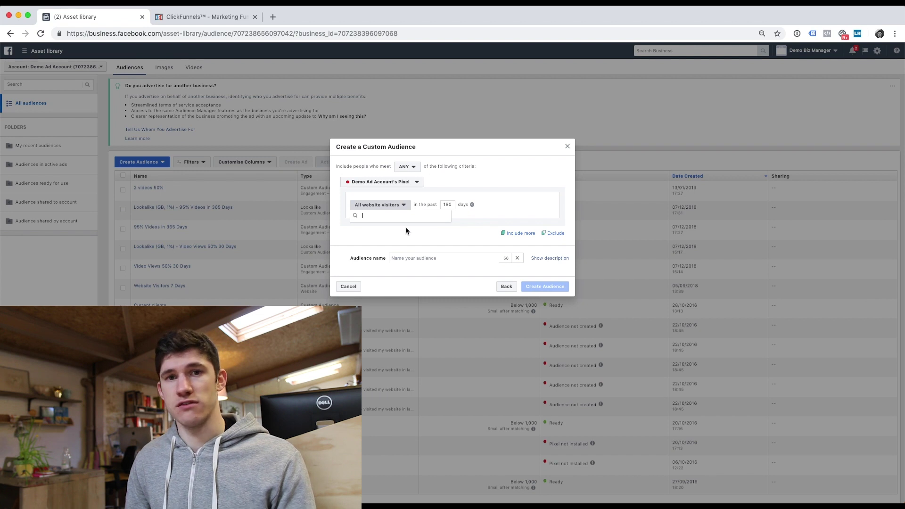
{"action": "left_click", "coordinate": [395, 203]}
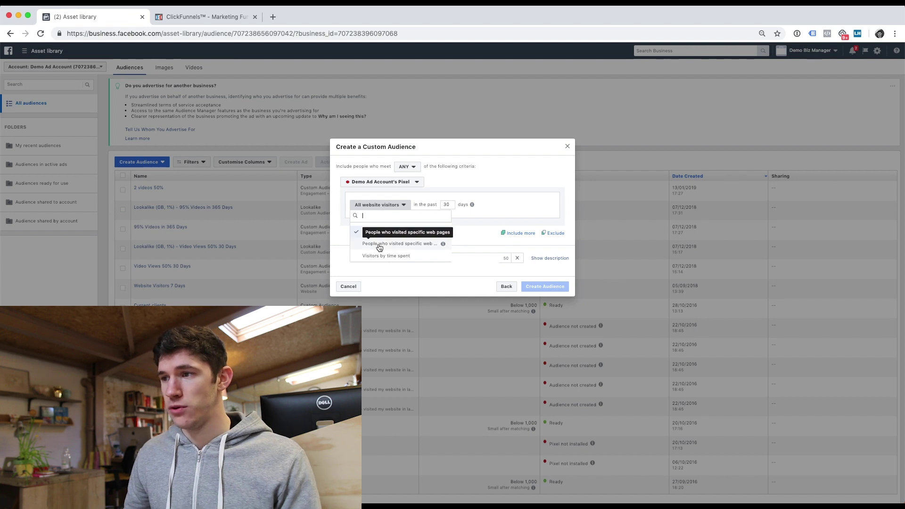
Target people who visited specific web pages, adding /blog and /salespage URL conditions
{"action": "left_click", "coordinate": [418, 246]}
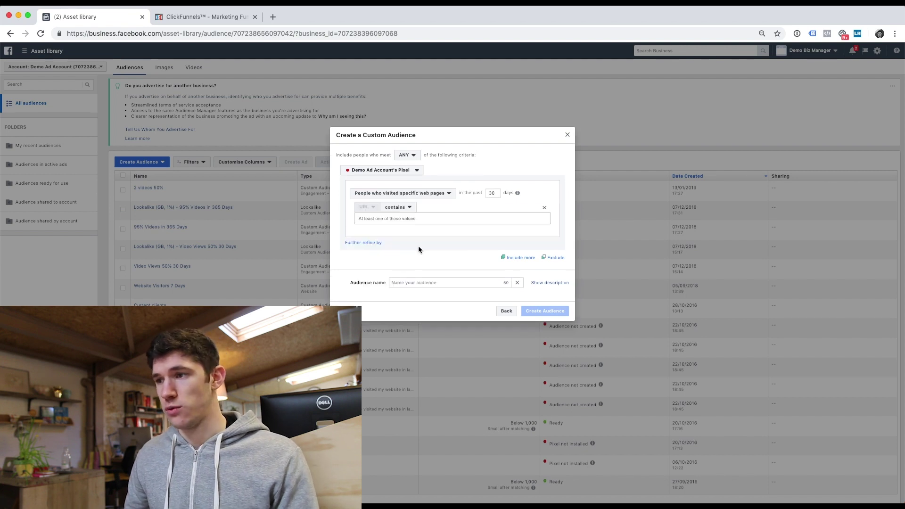
{"action": "left_click", "coordinate": [436, 220]}
{"action": "type", "text": "/blog"}
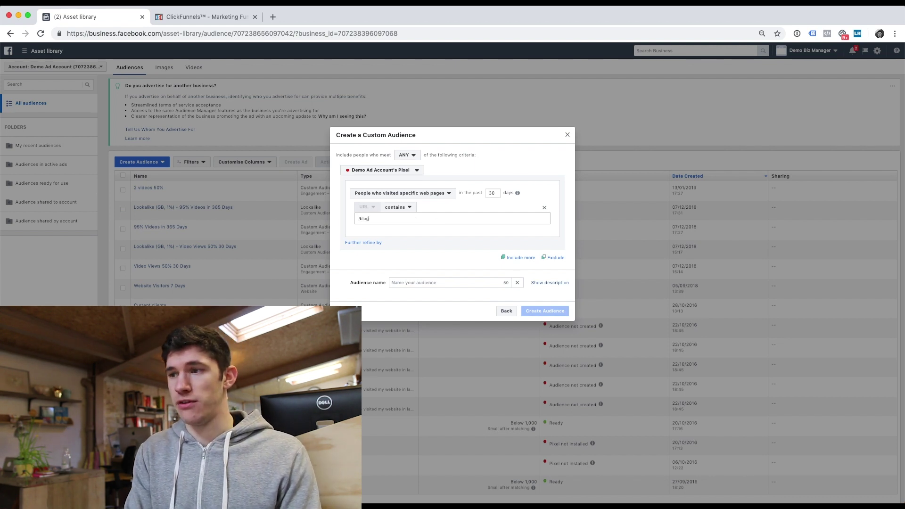
{"action": "key", "text": "Return"}
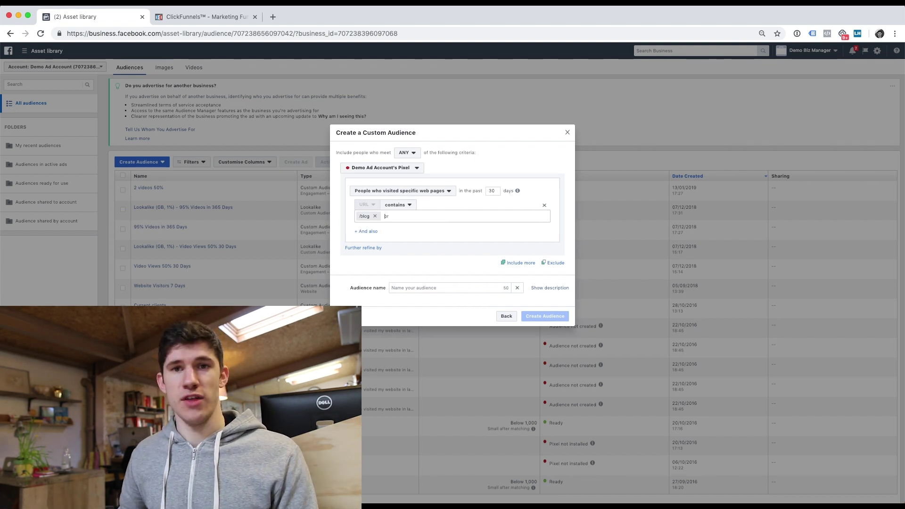
{"action": "type", "text": "/sal"}
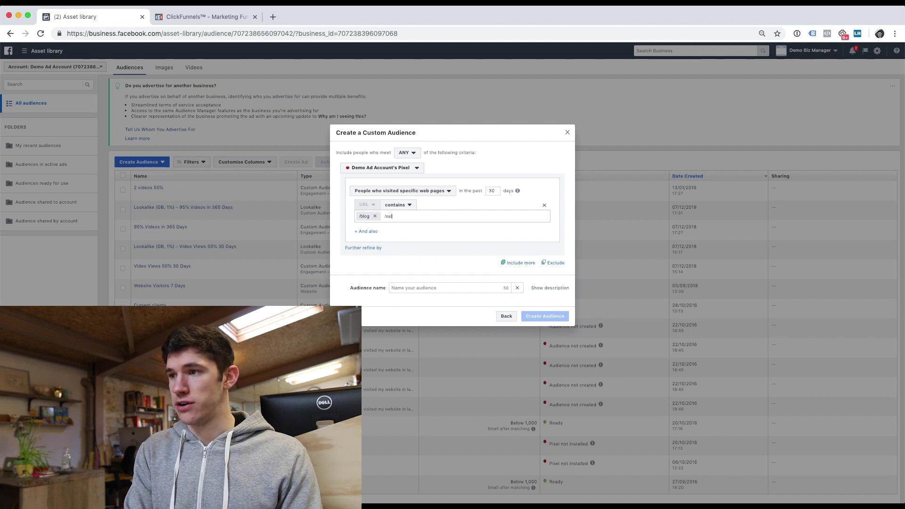
{"action": "type", "text": "espage"}
{"action": "key", "text": "Return"}
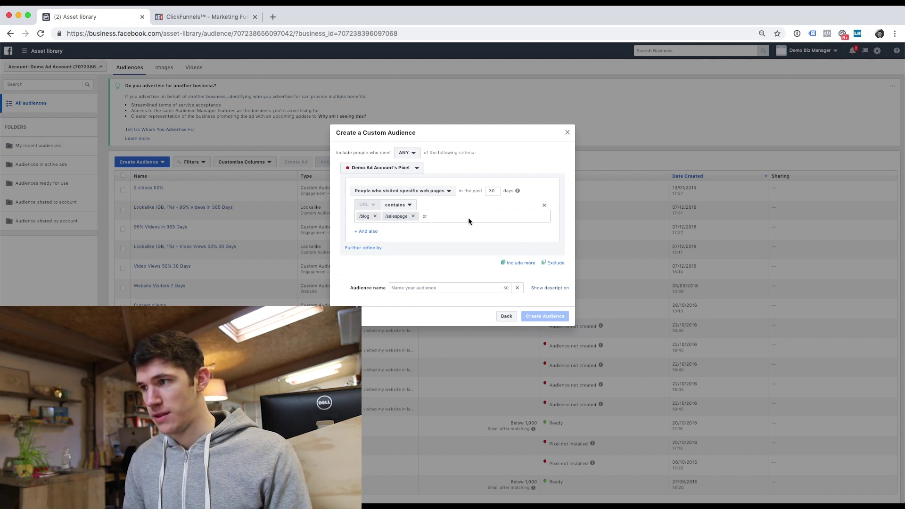
Replace the /blog and /salespage conditions with a single URL contains /checkout condition
{"action": "double_click", "coordinate": [490, 192]}
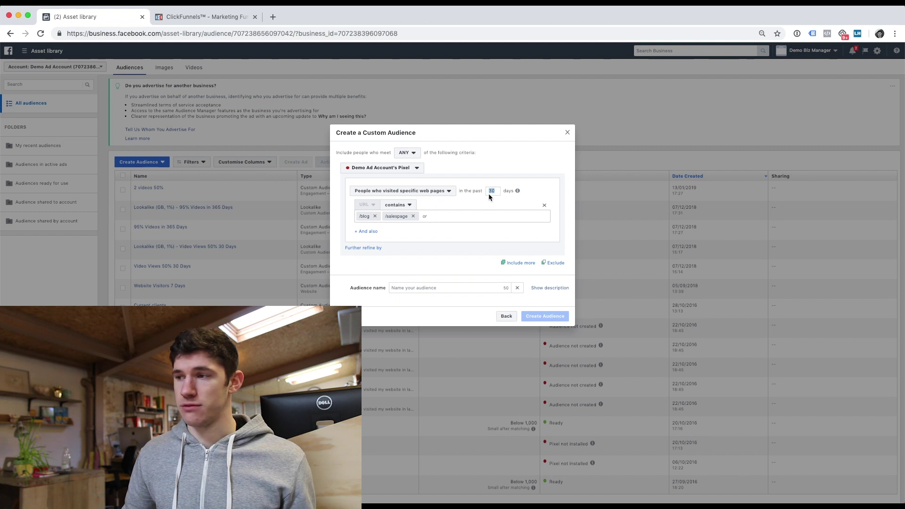
{"action": "left_click", "coordinate": [413, 216]}
{"action": "left_click", "coordinate": [375, 216]}
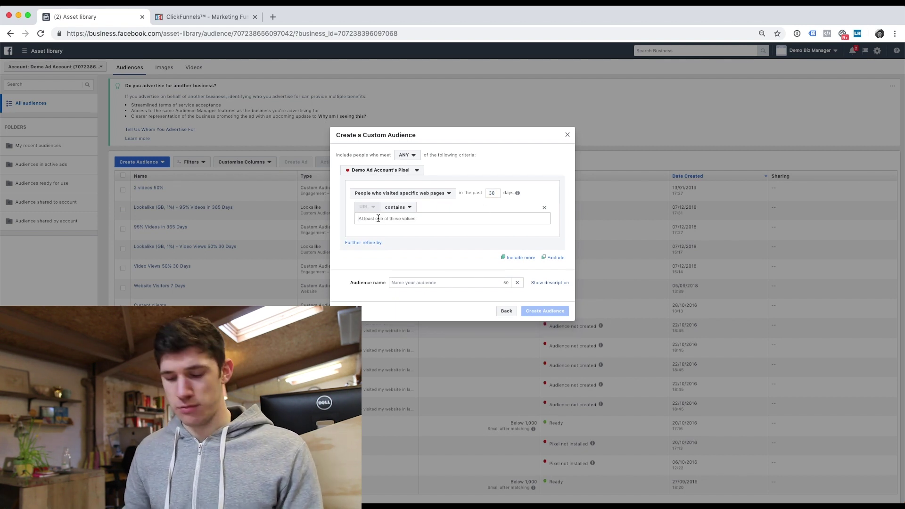
{"action": "left_click", "coordinate": [378, 218]}
{"action": "type", "text": "/checkou"}
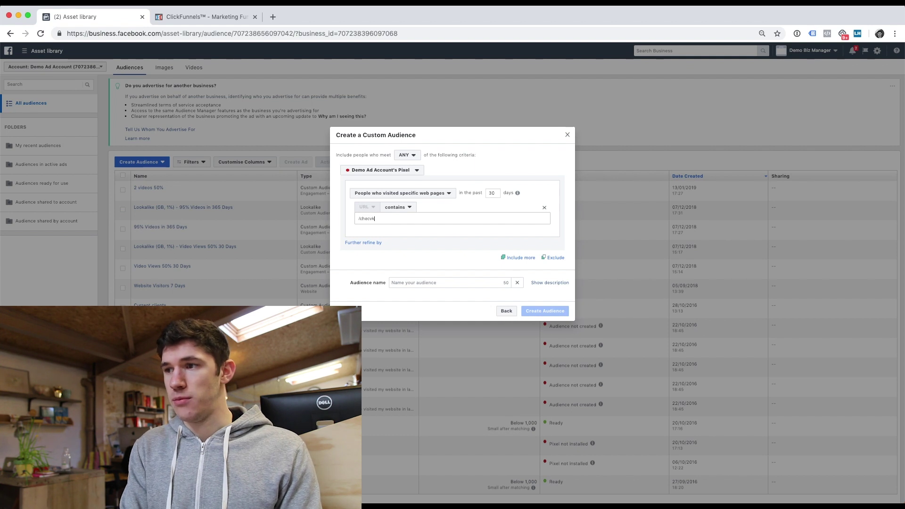
{"action": "type", "text": "t"}
{"action": "key", "text": "Return"}
{"action": "type", "text": "pr"}
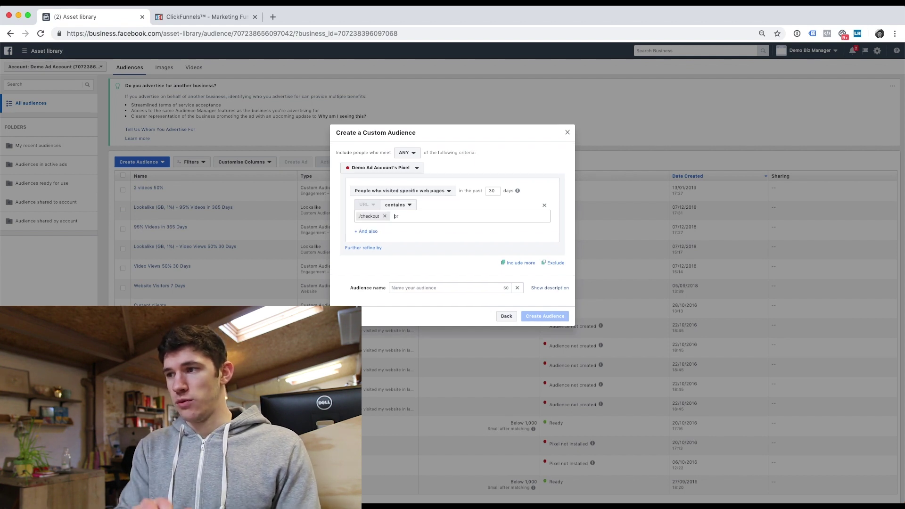
Set the retention to 2 days and name the audience 'Checkout page'
{"action": "double_click", "coordinate": [490, 191]}
{"action": "type", "text": "2"}
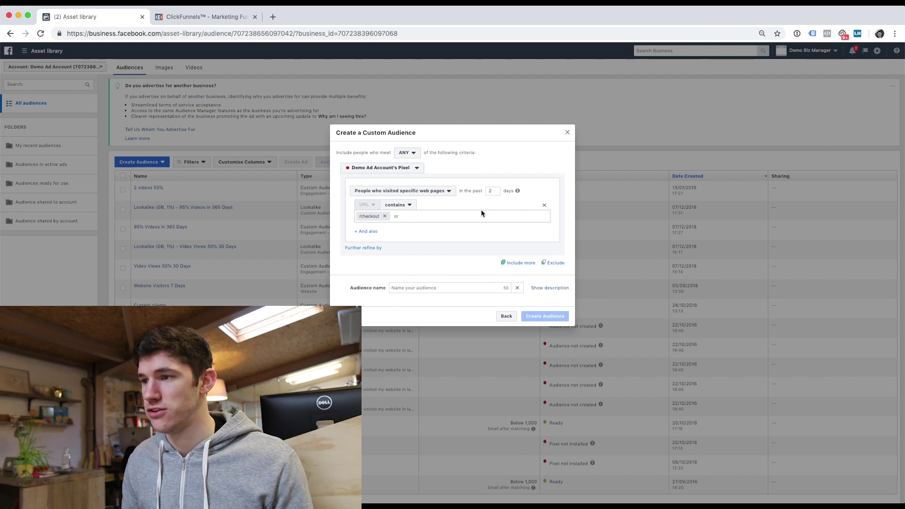
{"action": "left_click", "coordinate": [426, 287]}
{"action": "type", "text": "Chec"}
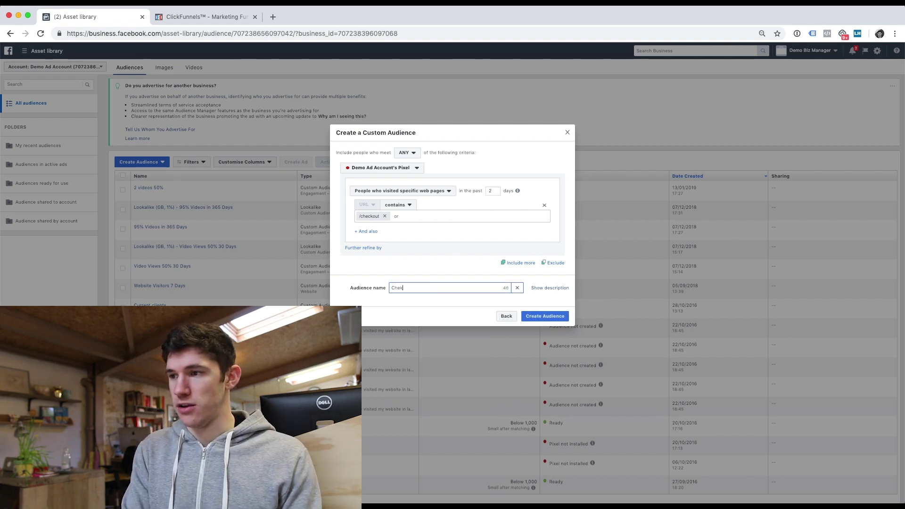
{"action": "type", "text": "kout page"}
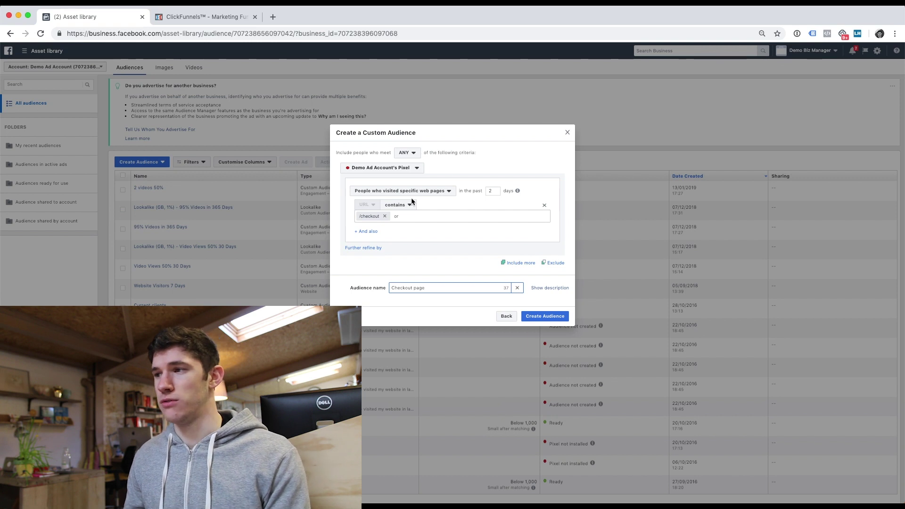
{"action": "left_click", "coordinate": [426, 194]}
Target the top 5% of visitors by time spent over 30 days and create the audience
{"action": "type", "text": "time"}
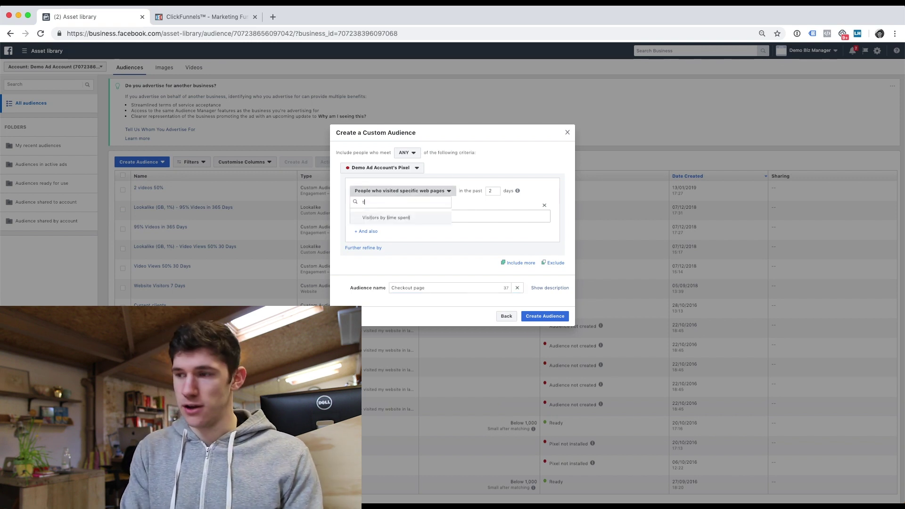
{"action": "left_click", "coordinate": [405, 216]}
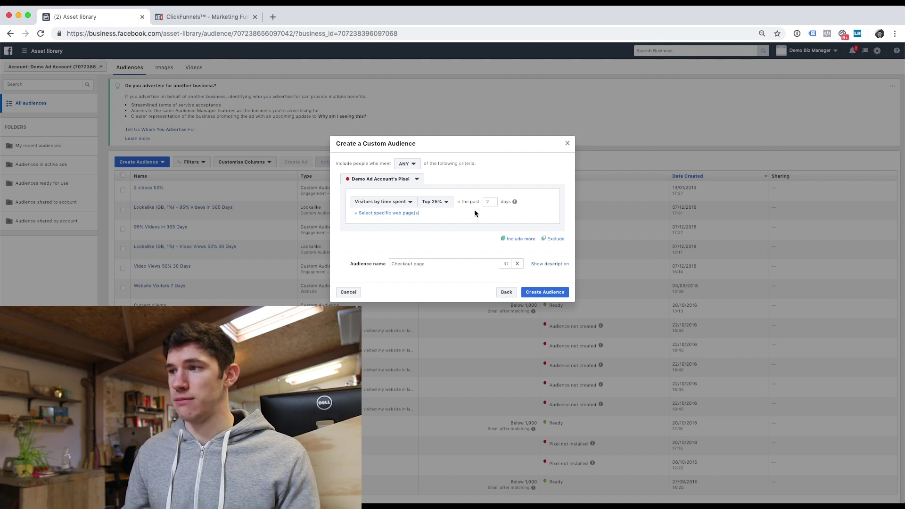
{"action": "left_click", "coordinate": [441, 204]}
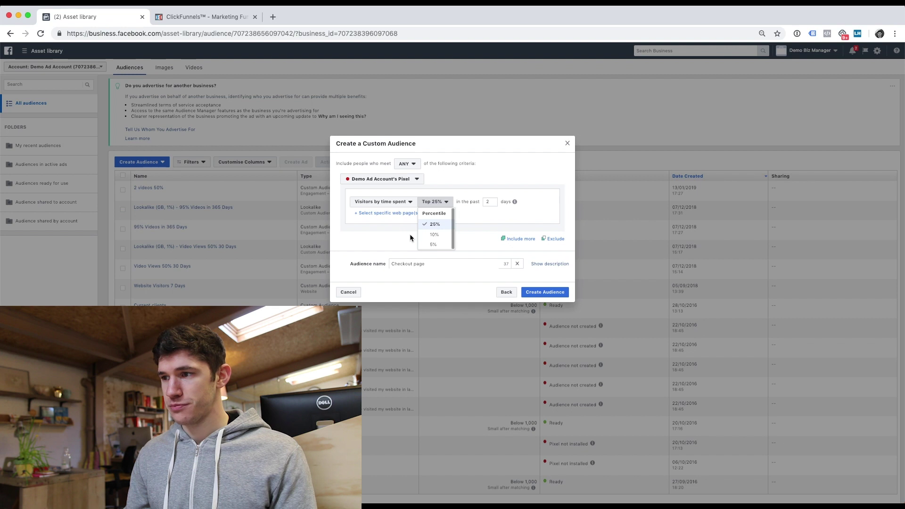
{"action": "left_click", "coordinate": [432, 244]}
{"action": "left_click", "coordinate": [491, 202]}
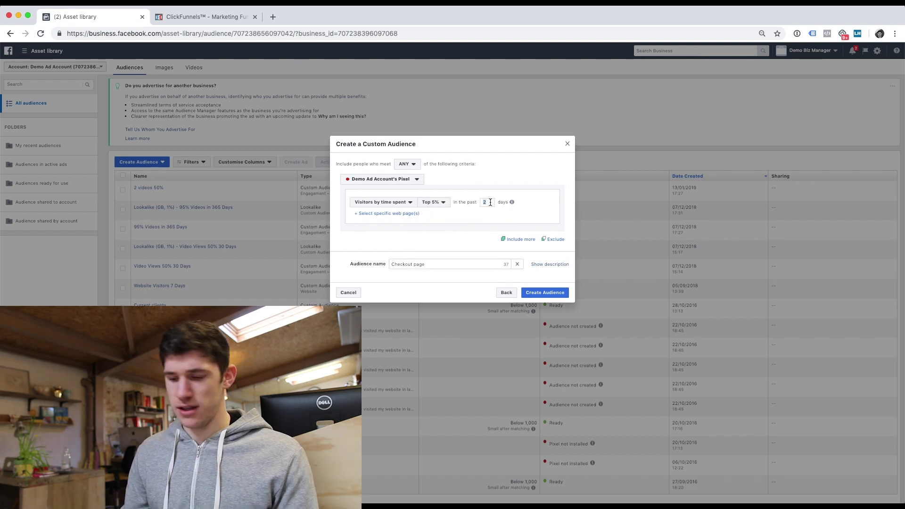
{"action": "type", "text": "30"}
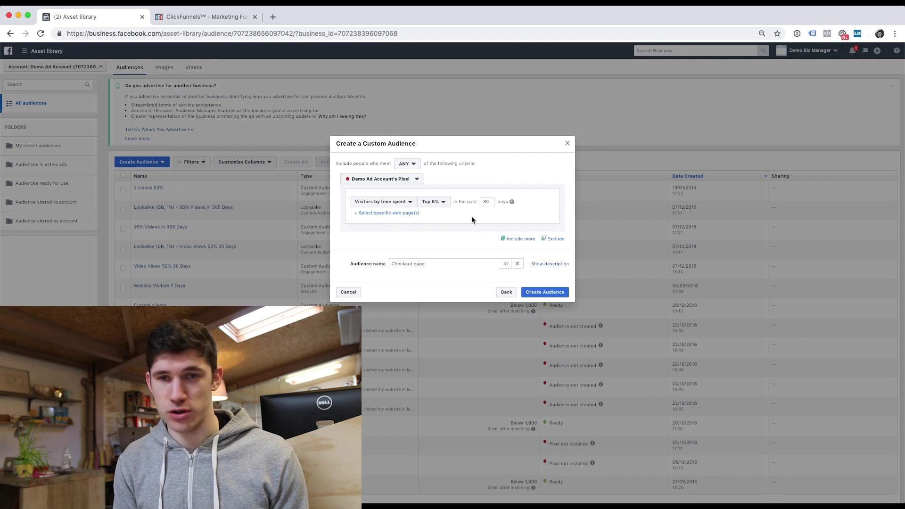
{"action": "left_click", "coordinate": [531, 289]}
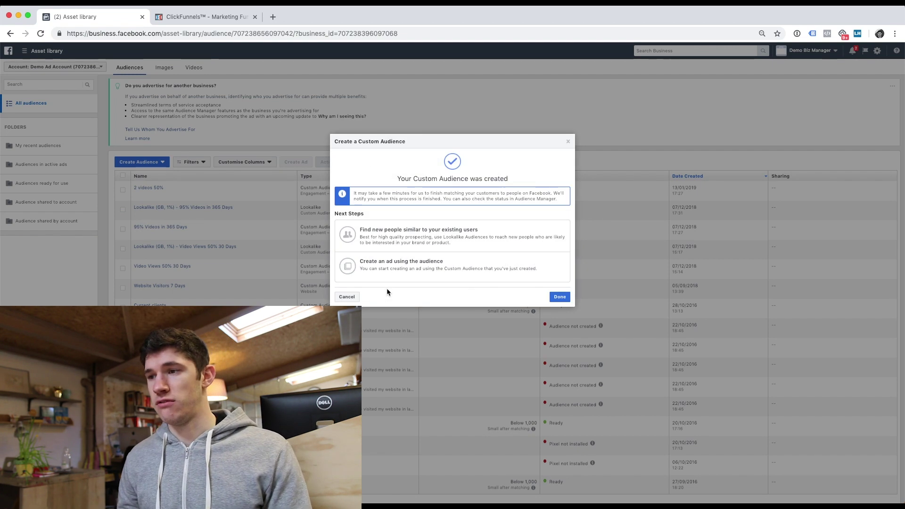
{"action": "left_click", "coordinate": [559, 296]}
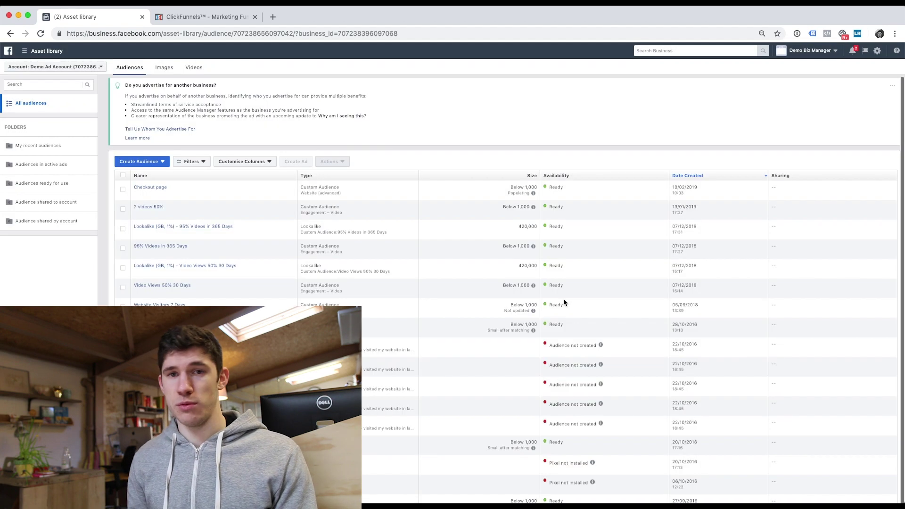